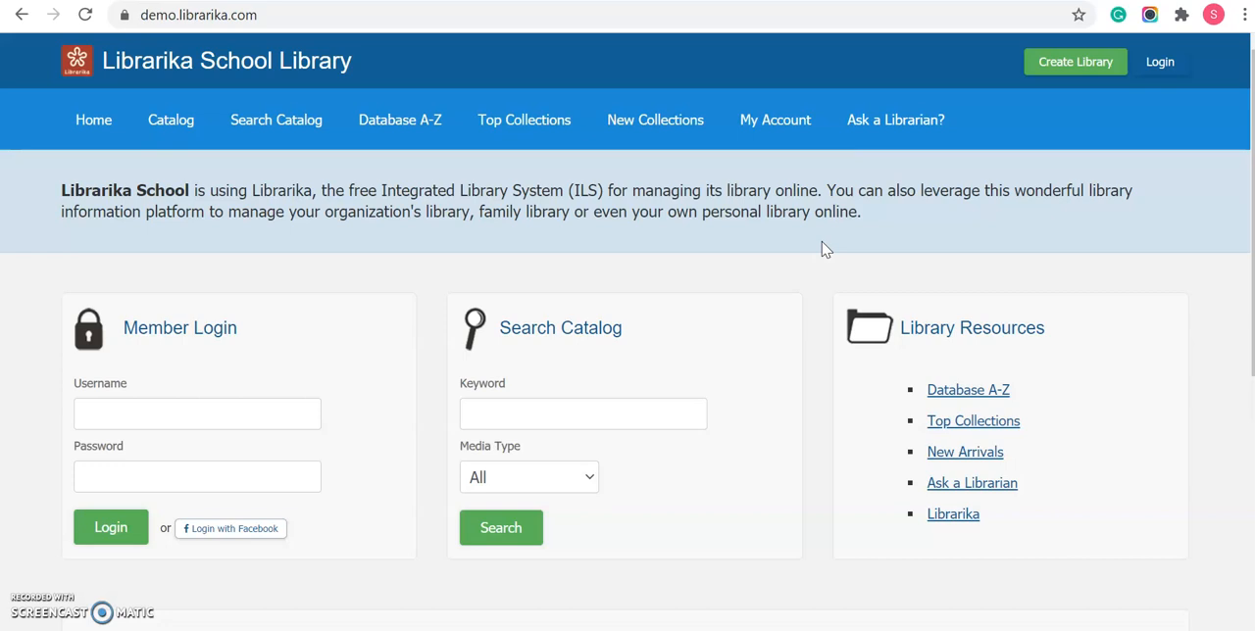
- Log in to the library site with the demo account's username and password
left_click(1158, 69)
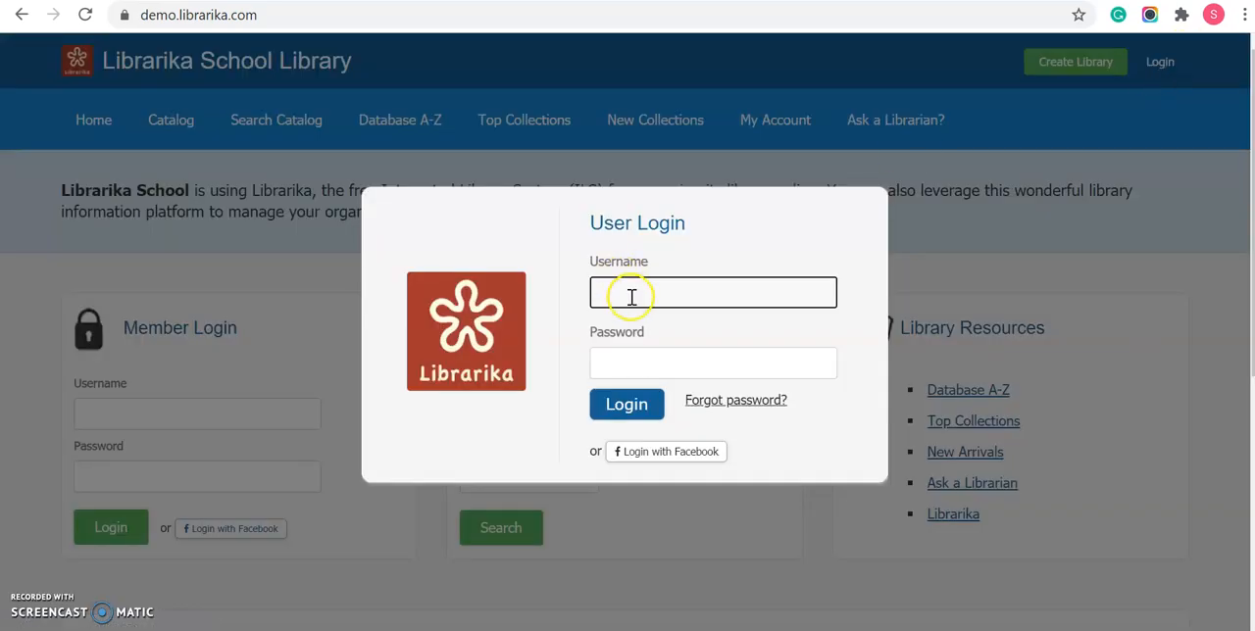
left_click(630, 293)
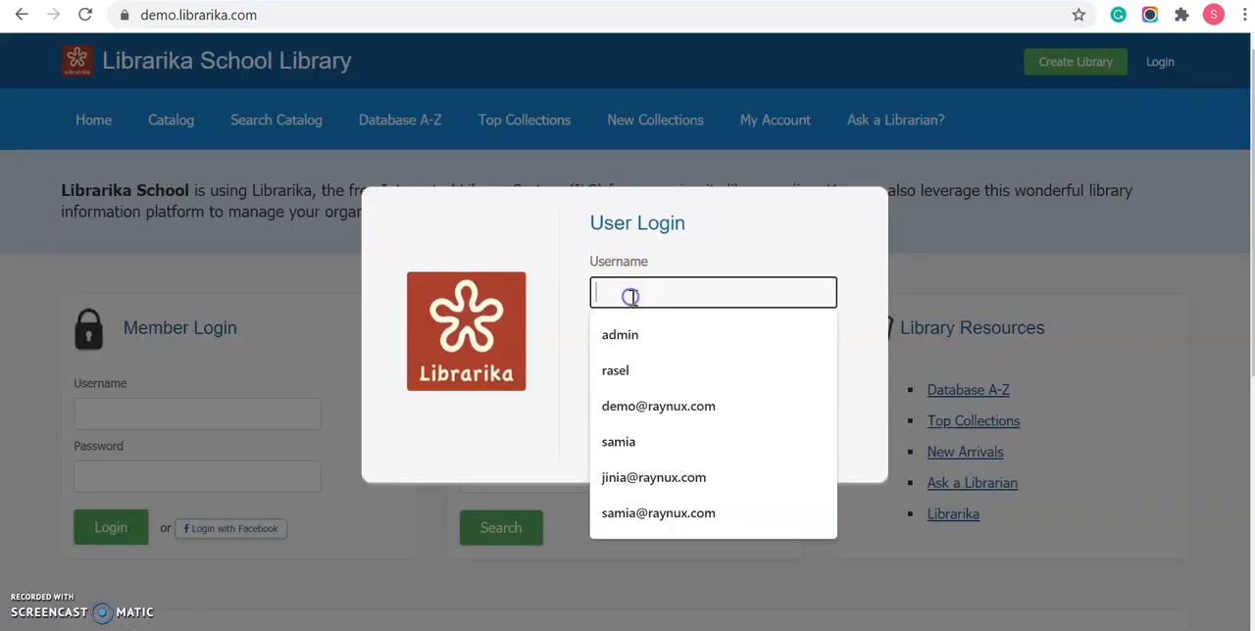
left_click(635, 405)
left_click(634, 358)
type("de")
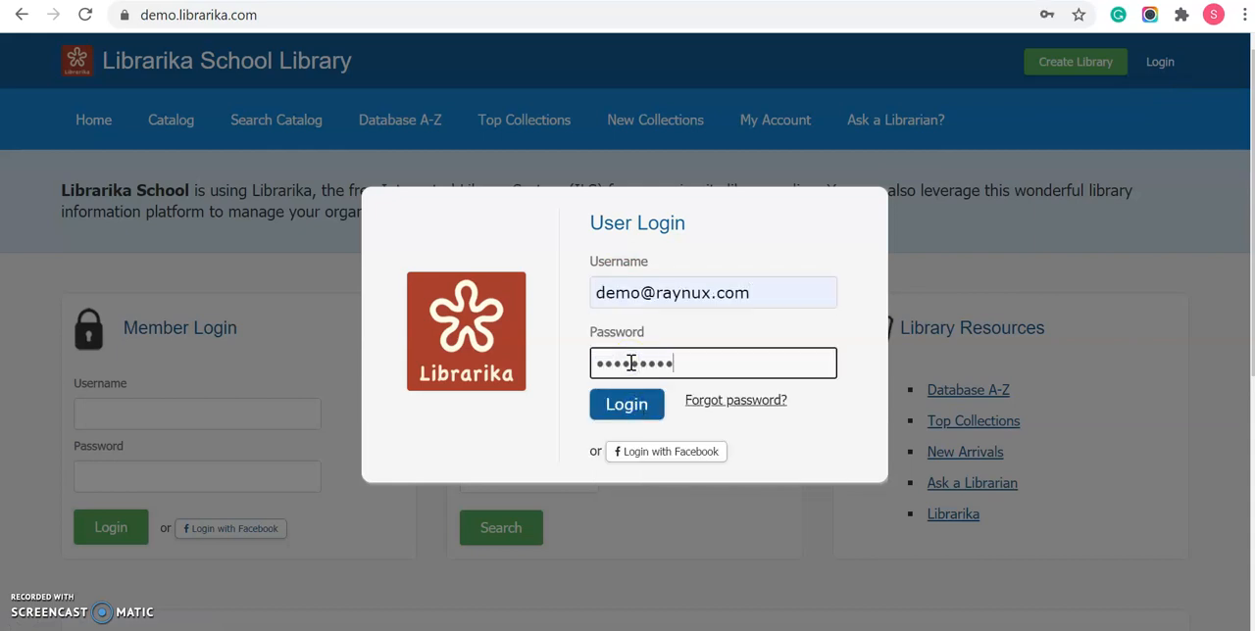
left_click(632, 407)
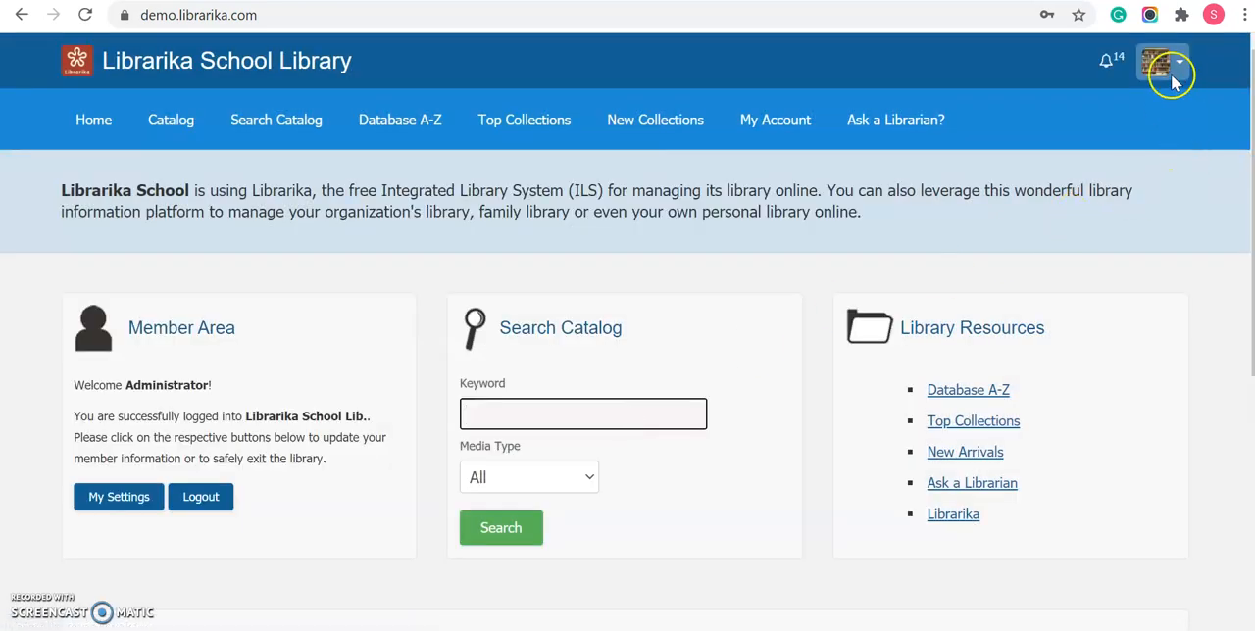
- Go to the library dashboard and open the Bulk Actions page of the Manage section
left_click(1176, 61)
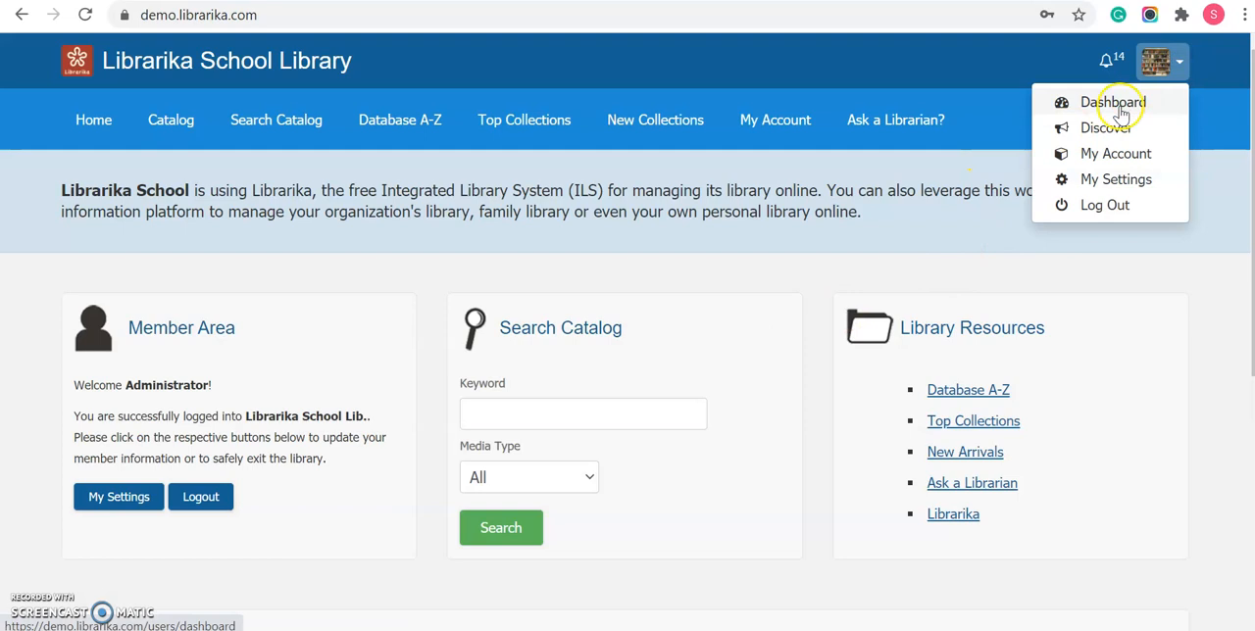
left_click(1120, 110)
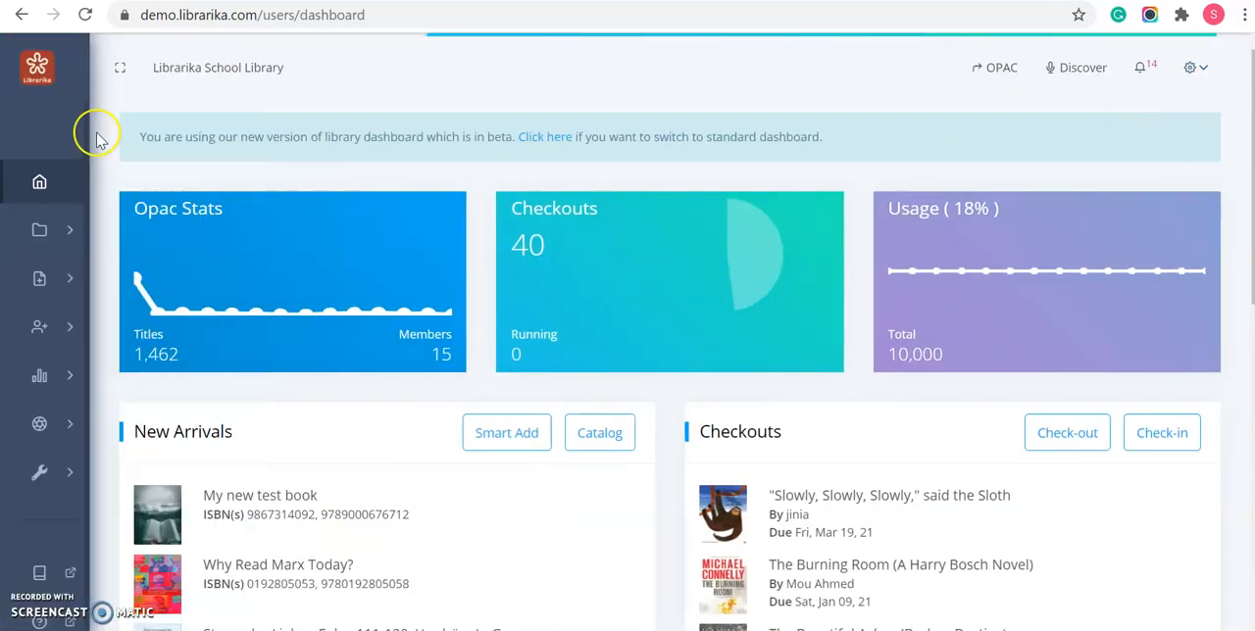
mouse_move(60, 245)
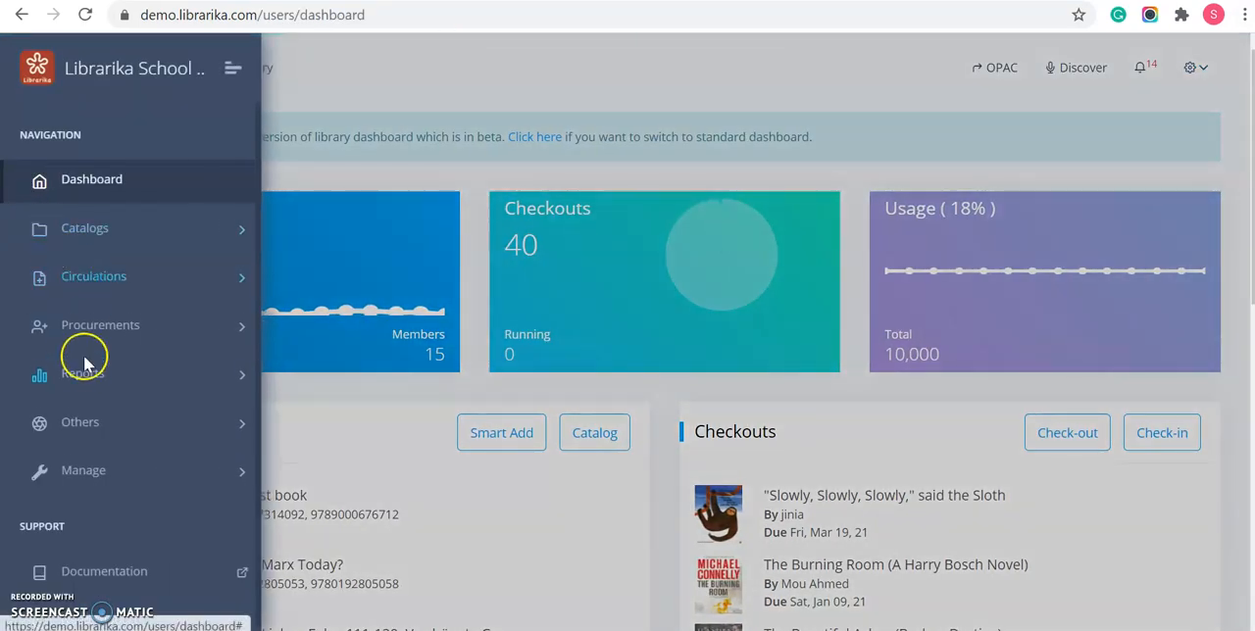
left_click(95, 472)
scroll(98, 480, "down", 3)
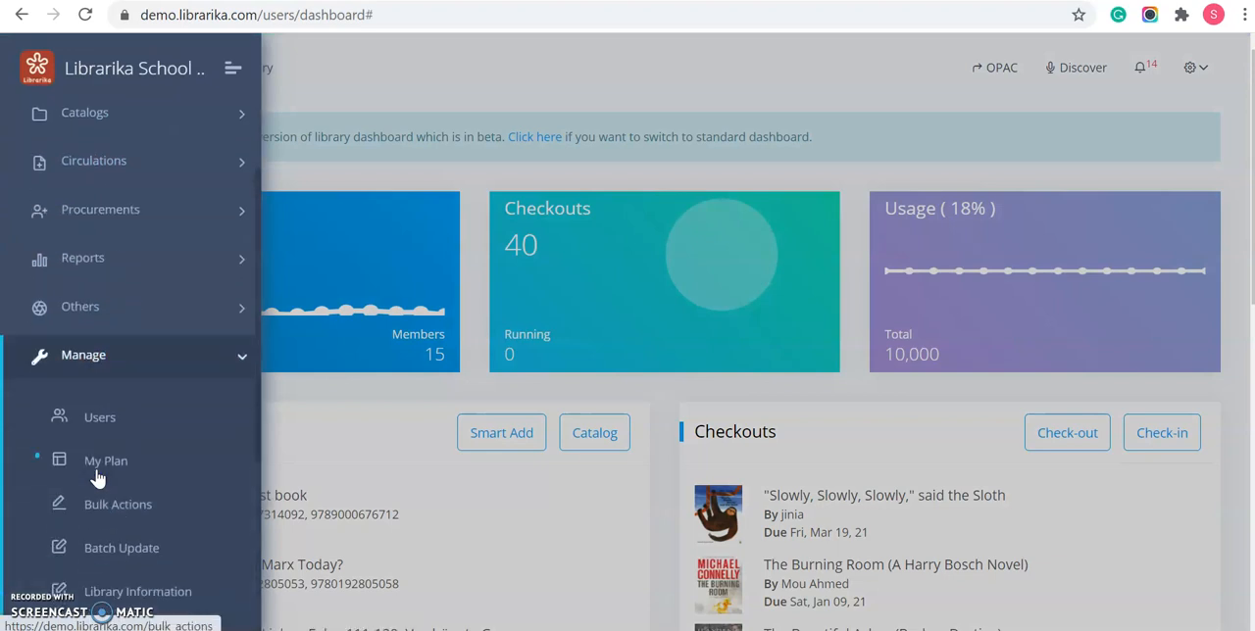
left_click(101, 431)
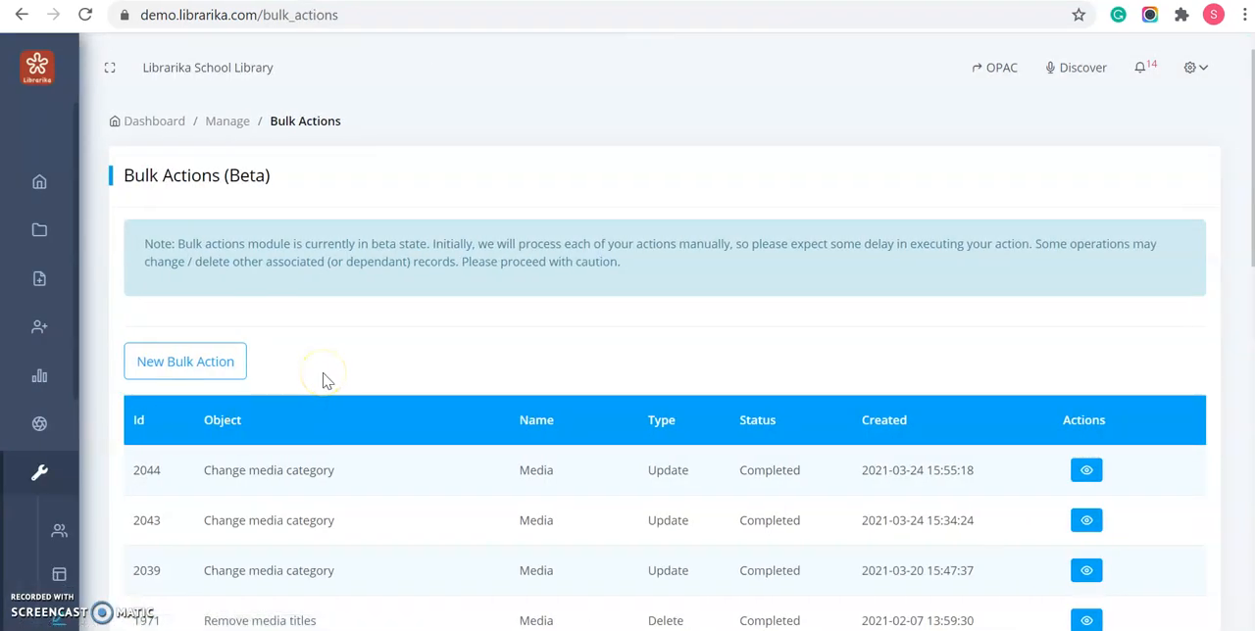
- Start a new bulk action of the type Change media category and proceed to its selection criteria
left_click(218, 363)
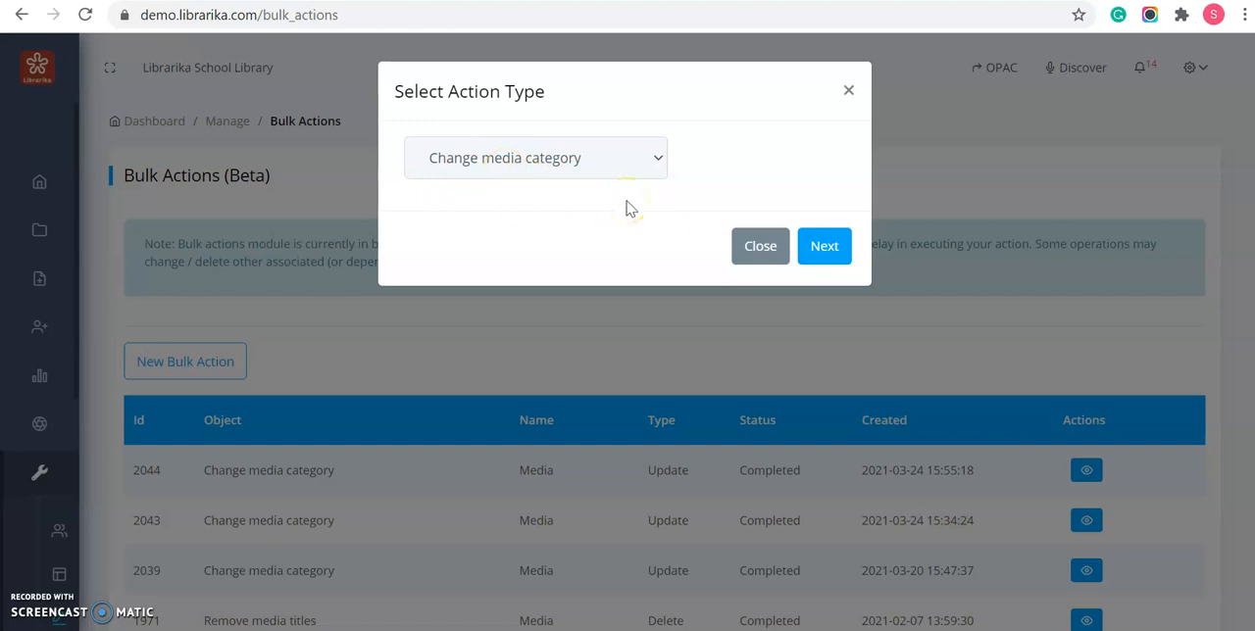
left_click(660, 161)
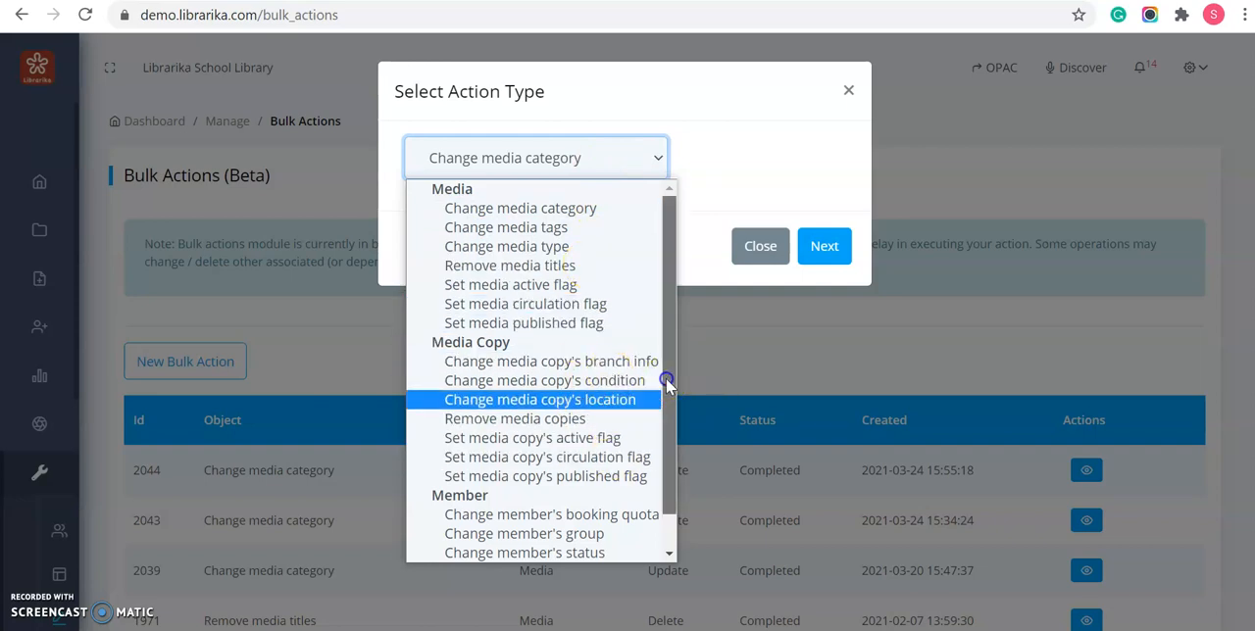
left_click_drag(668, 378, 679, 453)
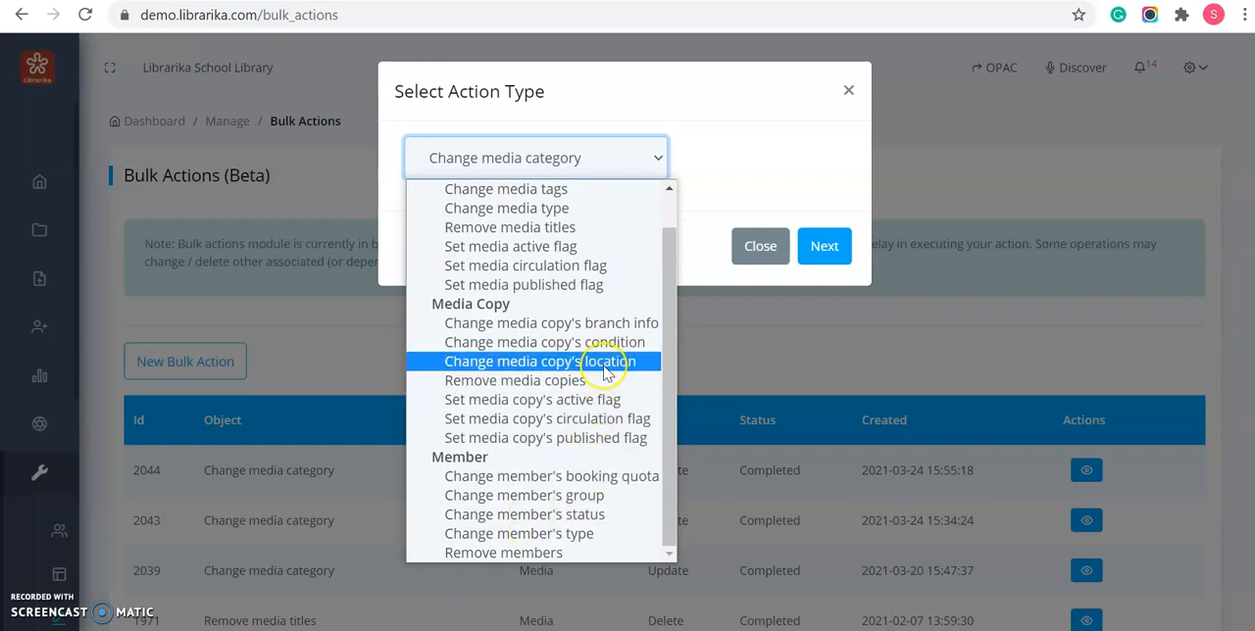
left_click_drag(668, 311, 667, 300)
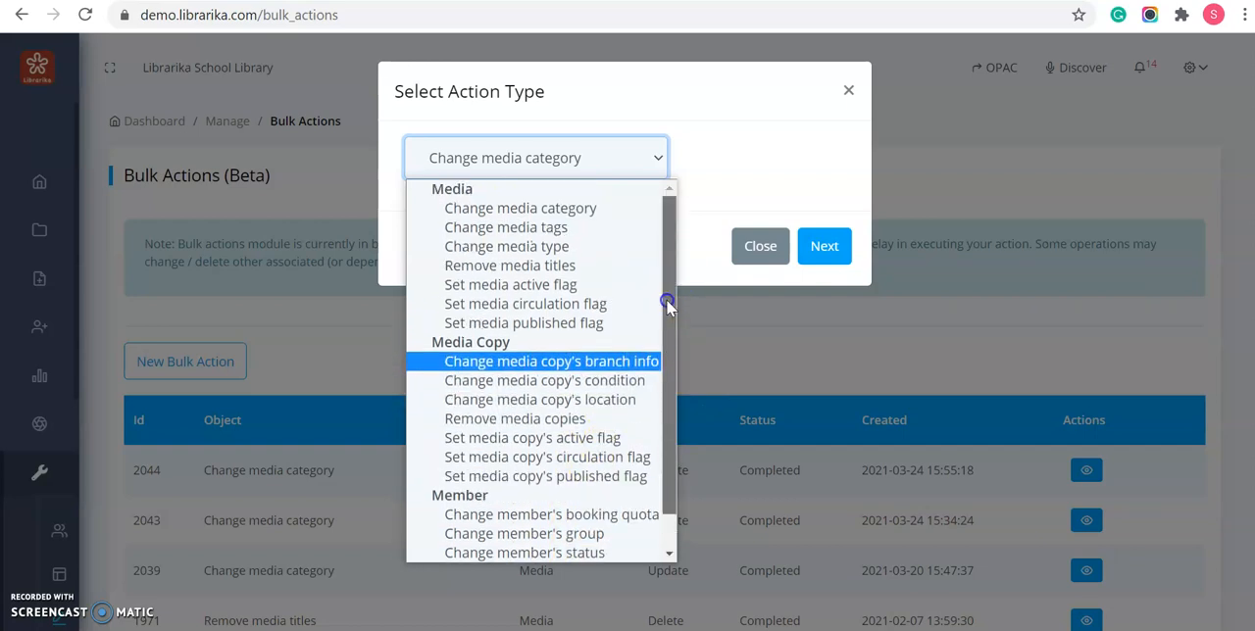
left_click(535, 214)
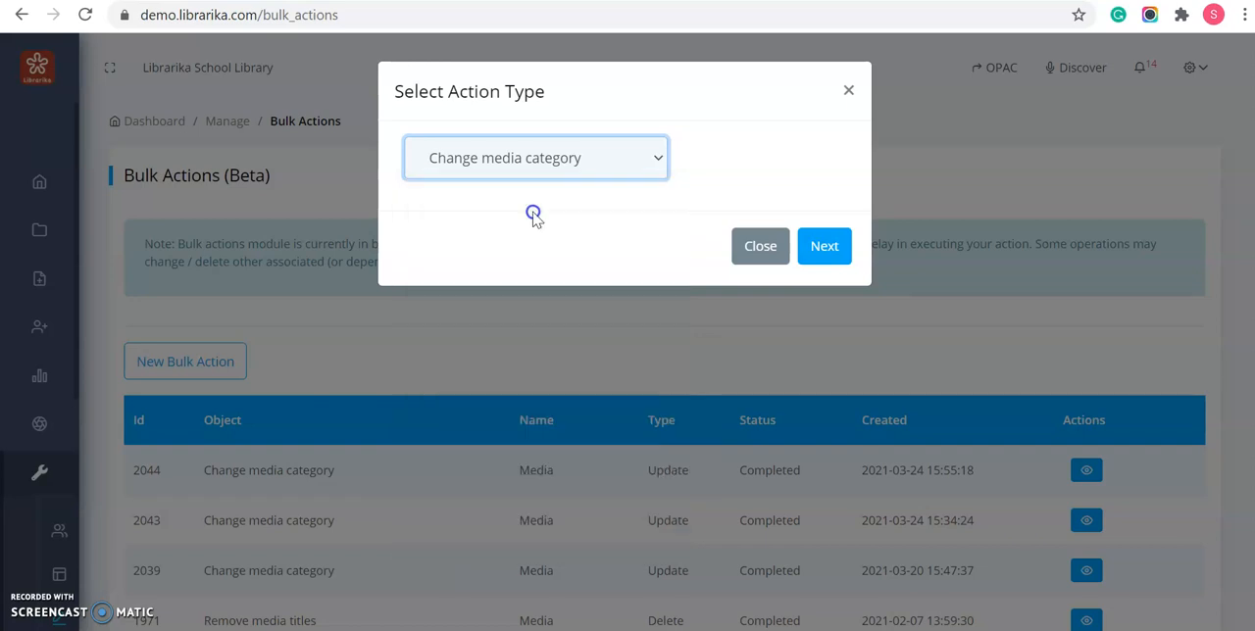
left_click(819, 251)
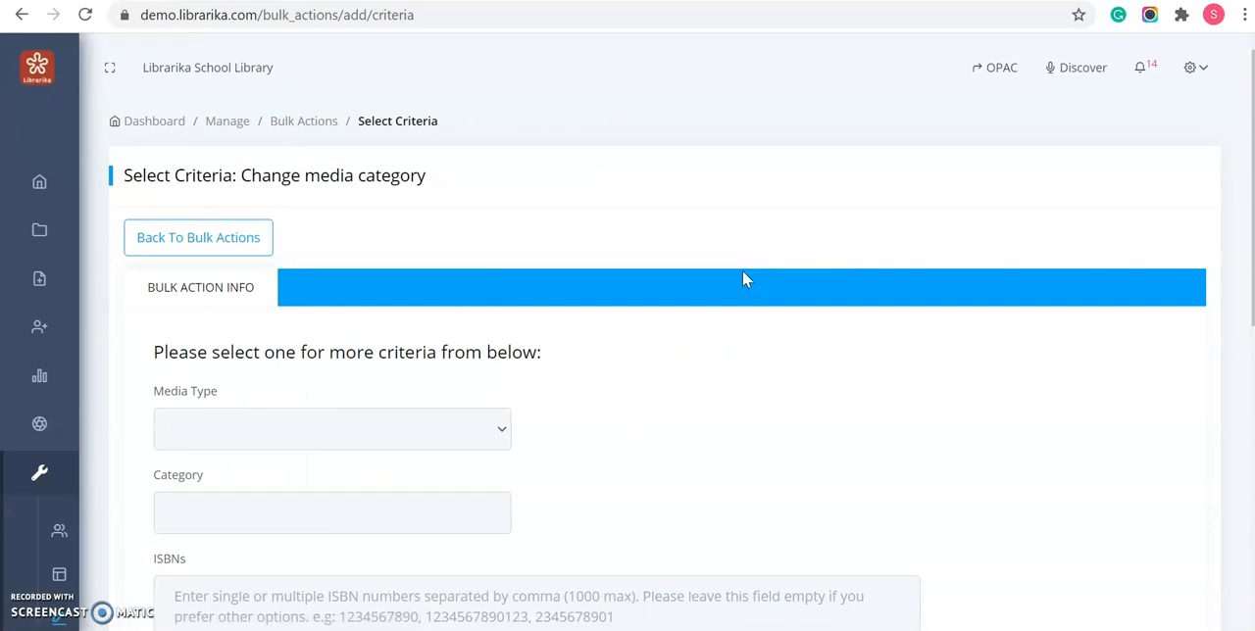
left_click(833, 263)
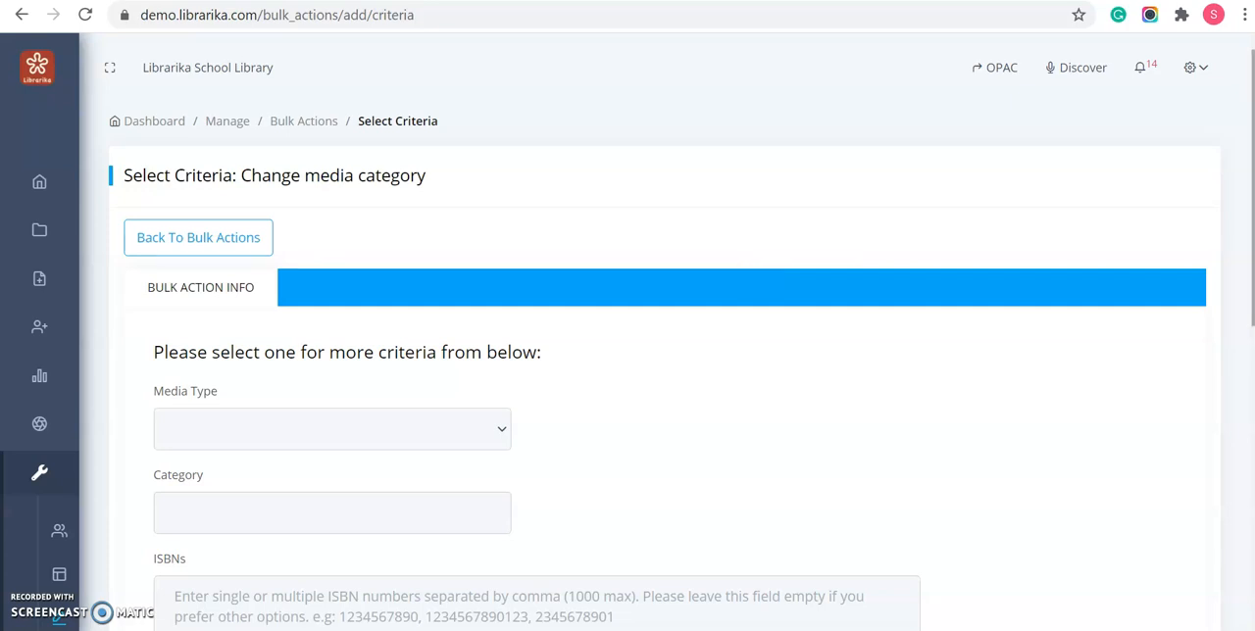
- Set the bulk action's criteria to media type Books and category "example category"
scroll(681, 337, "down", 5)
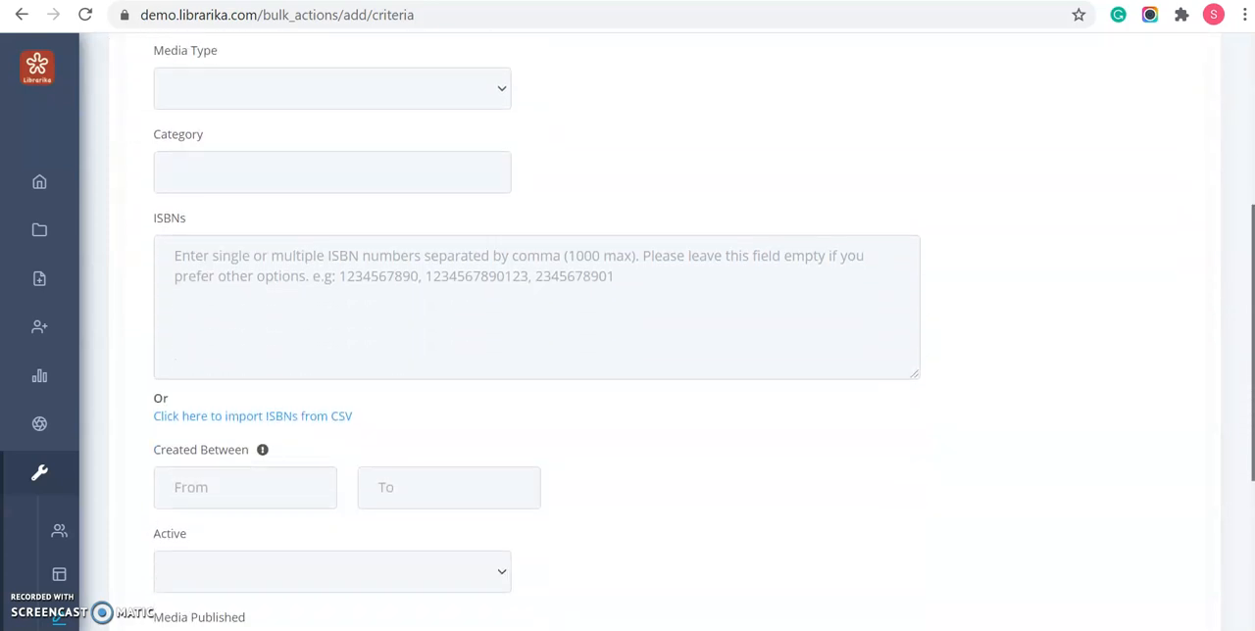
scroll(681, 337, "down", 3)
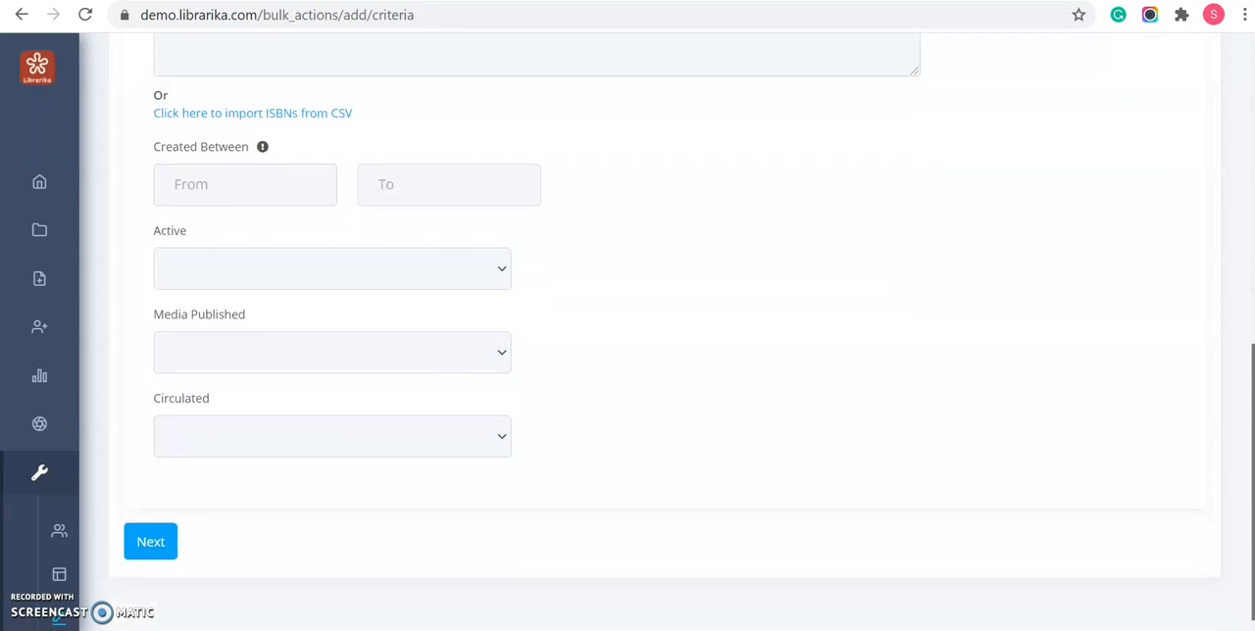
scroll(561, 161, "up", 8)
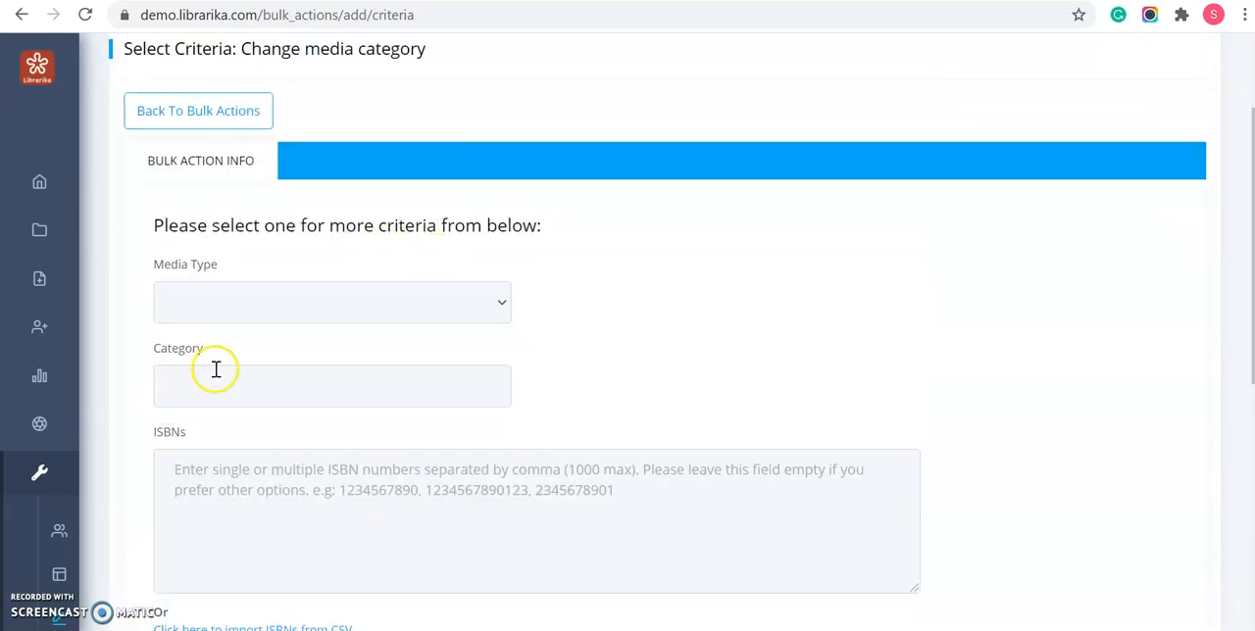
left_click(290, 312)
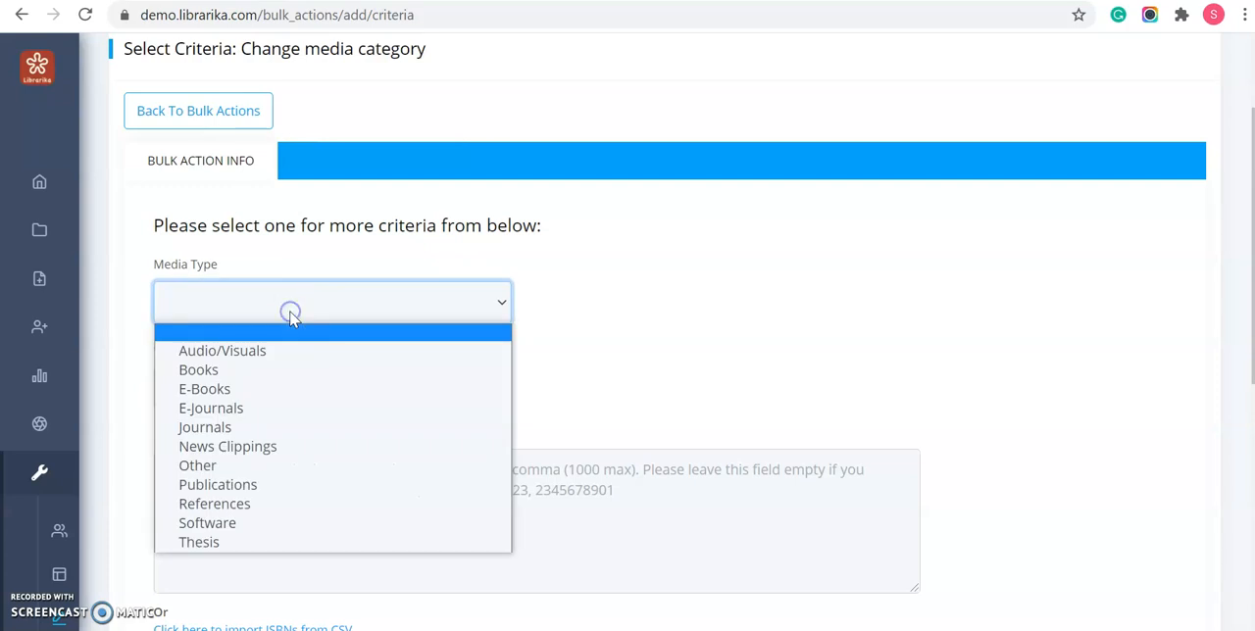
left_click(282, 373)
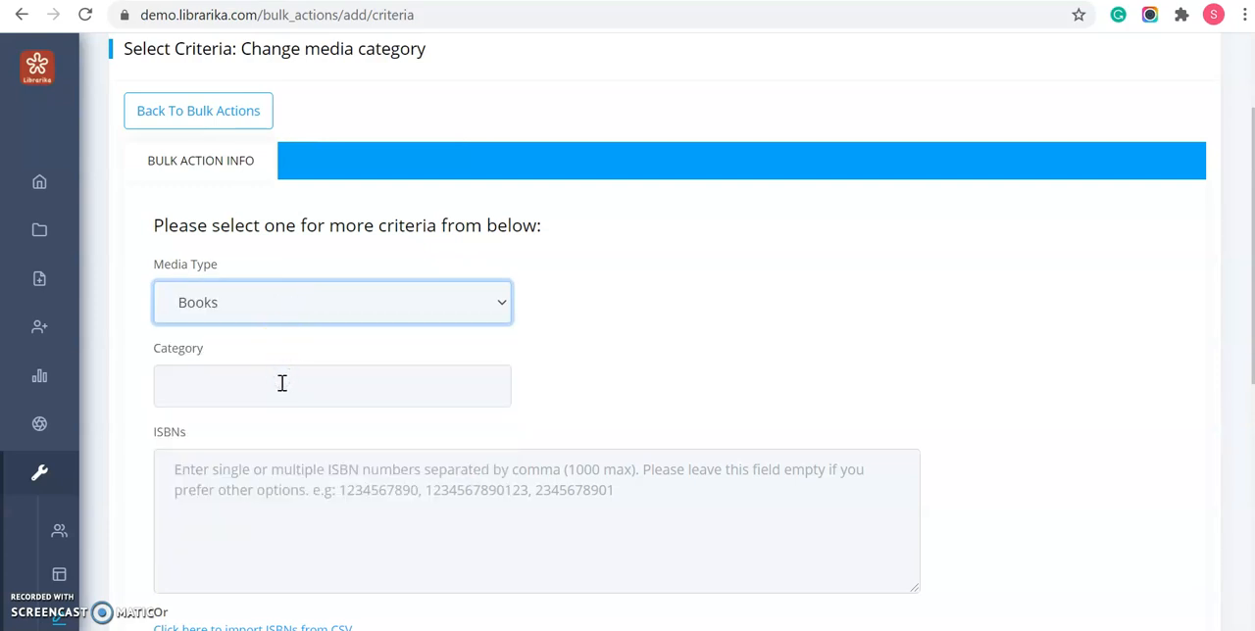
left_click(281, 383)
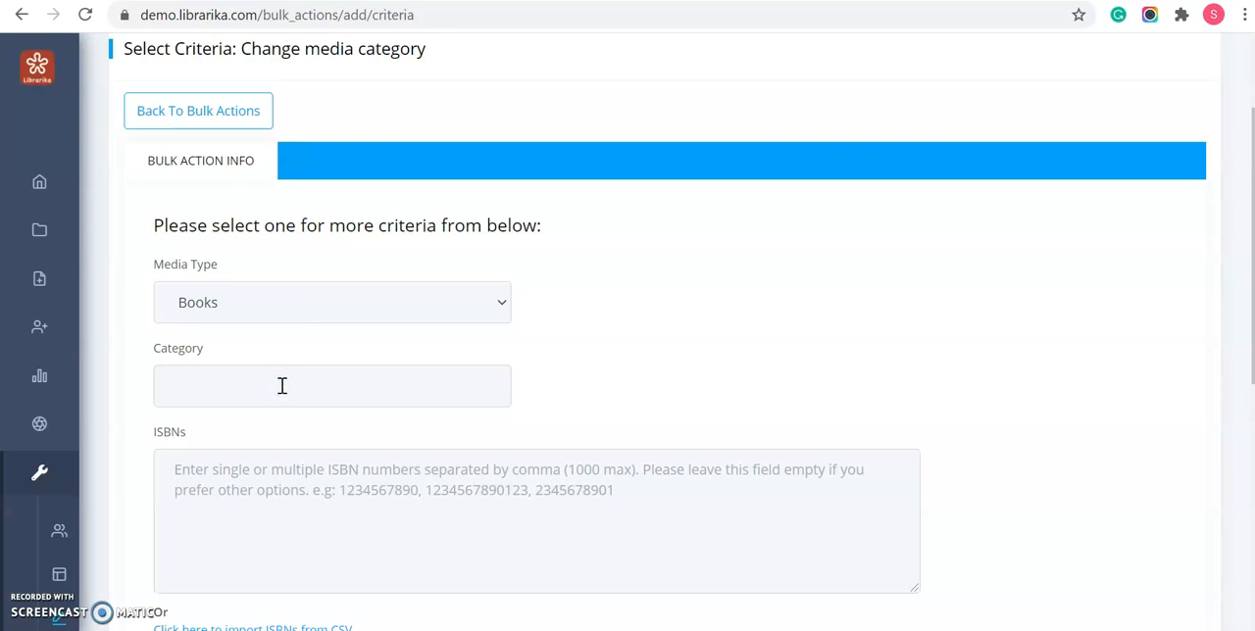
type("exa")
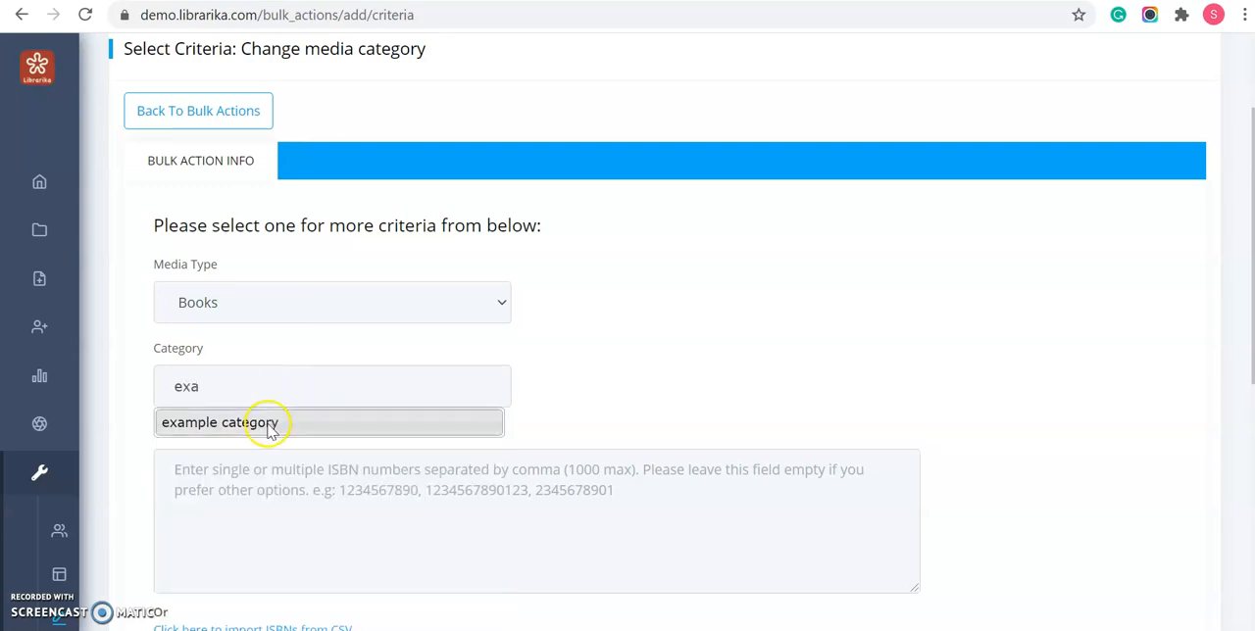
left_click(270, 423)
- Examine the ISBN import from CSV and the choices for the Active, Media Published and Circulated criteria
scroll(307, 339, "down", 2)
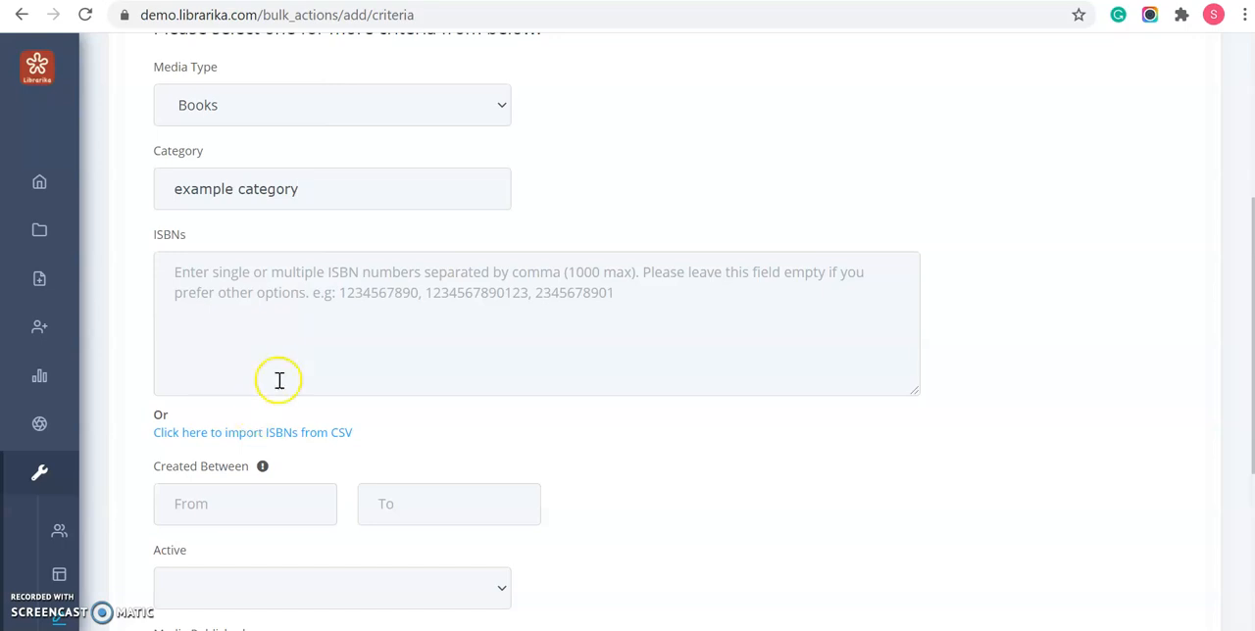
left_click(322, 442)
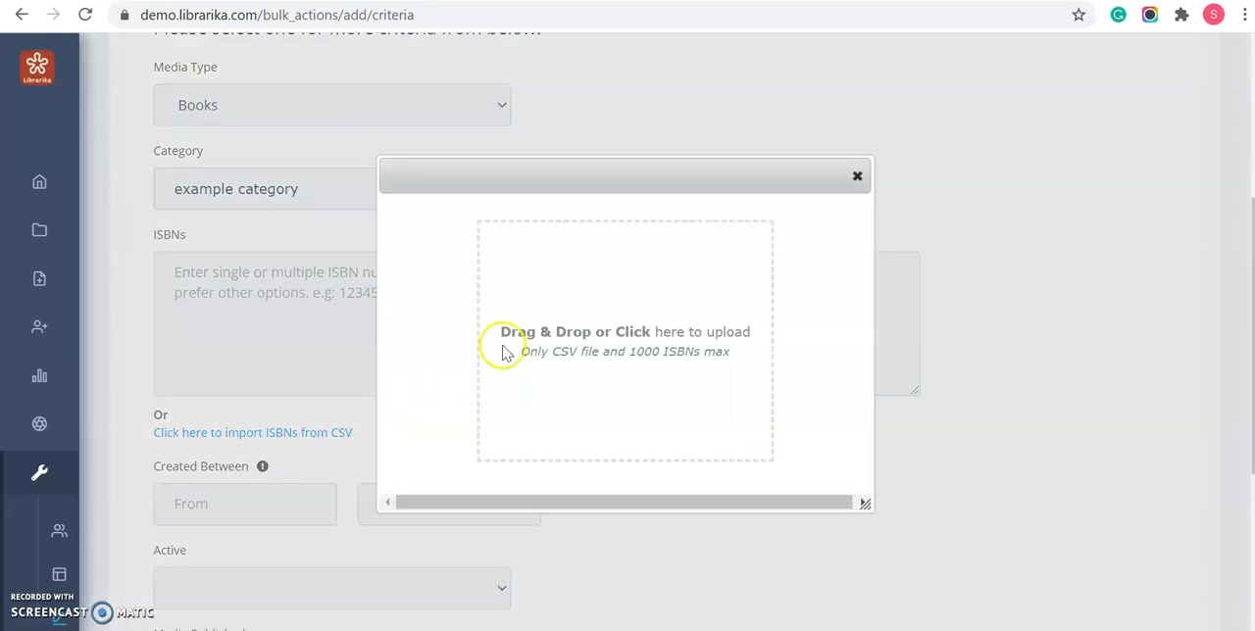
left_click(856, 175)
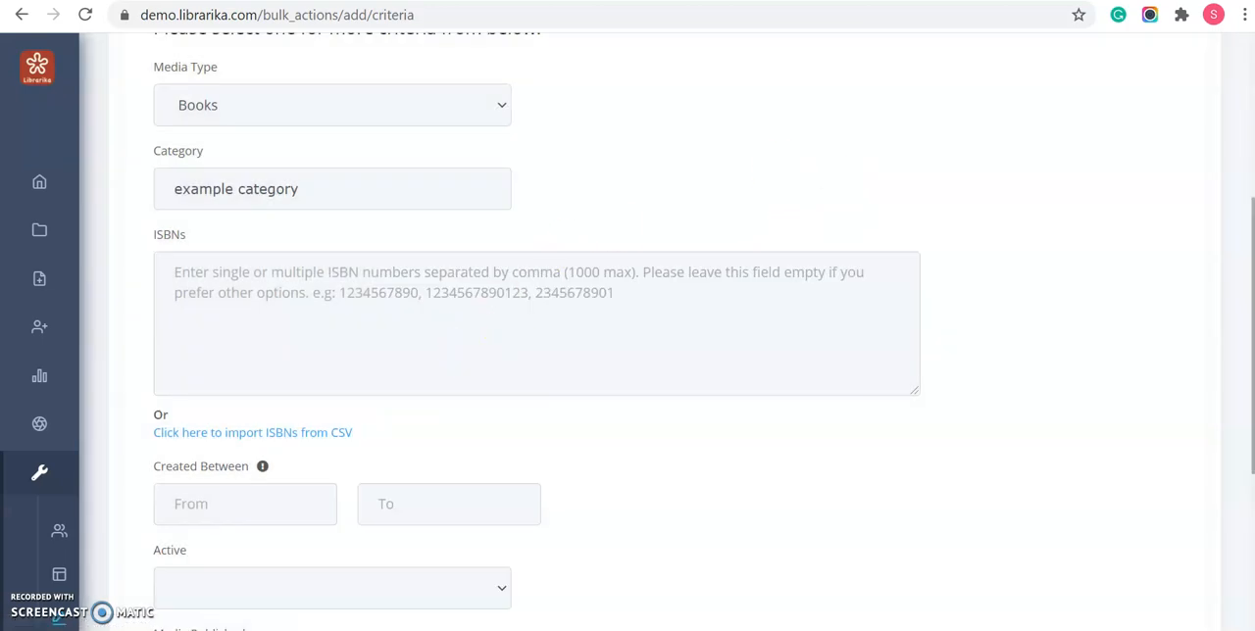
left_click_drag(1252, 247, 1252, 355)
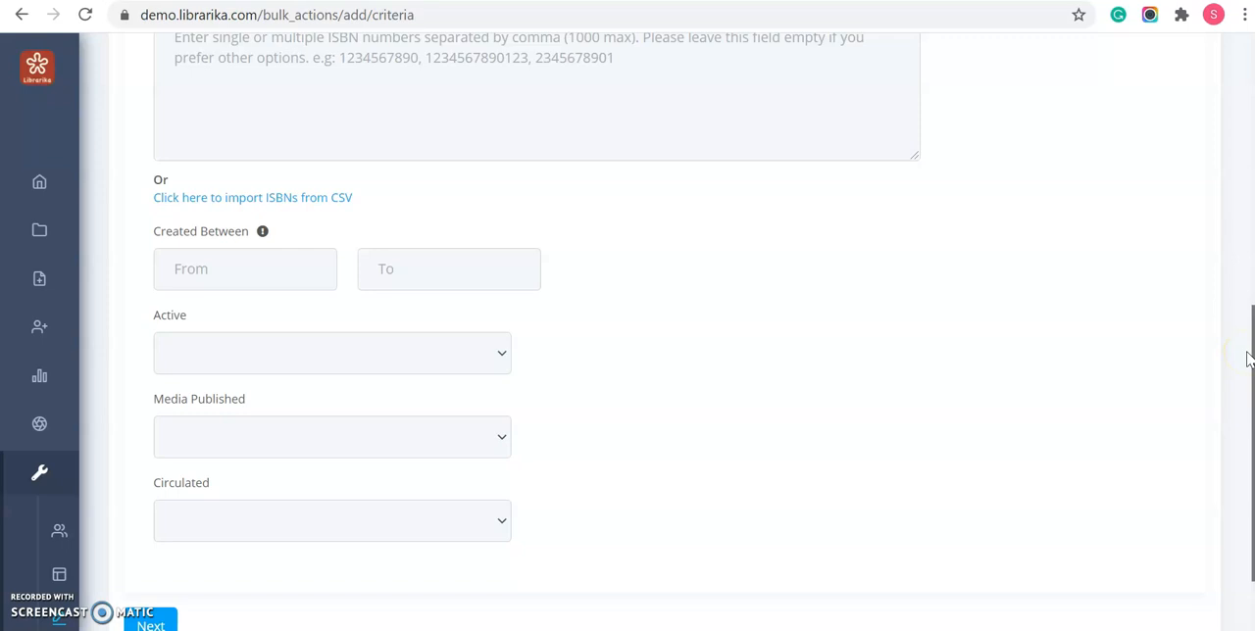
scroll(323, 245, "down", 1)
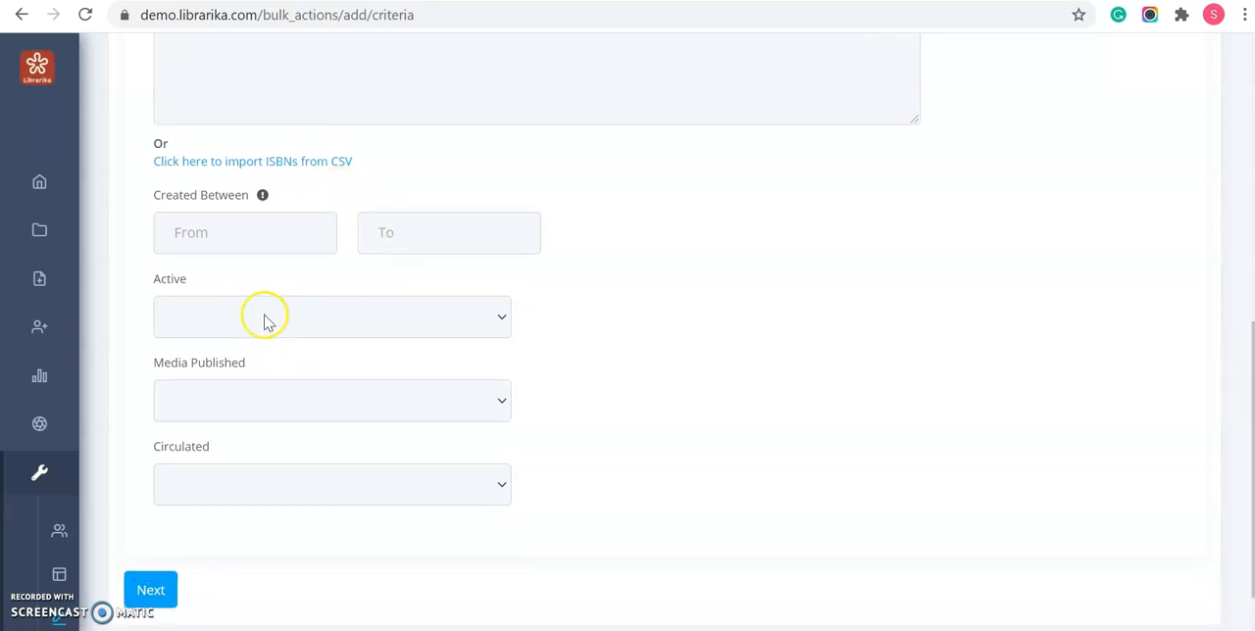
left_click(340, 327)
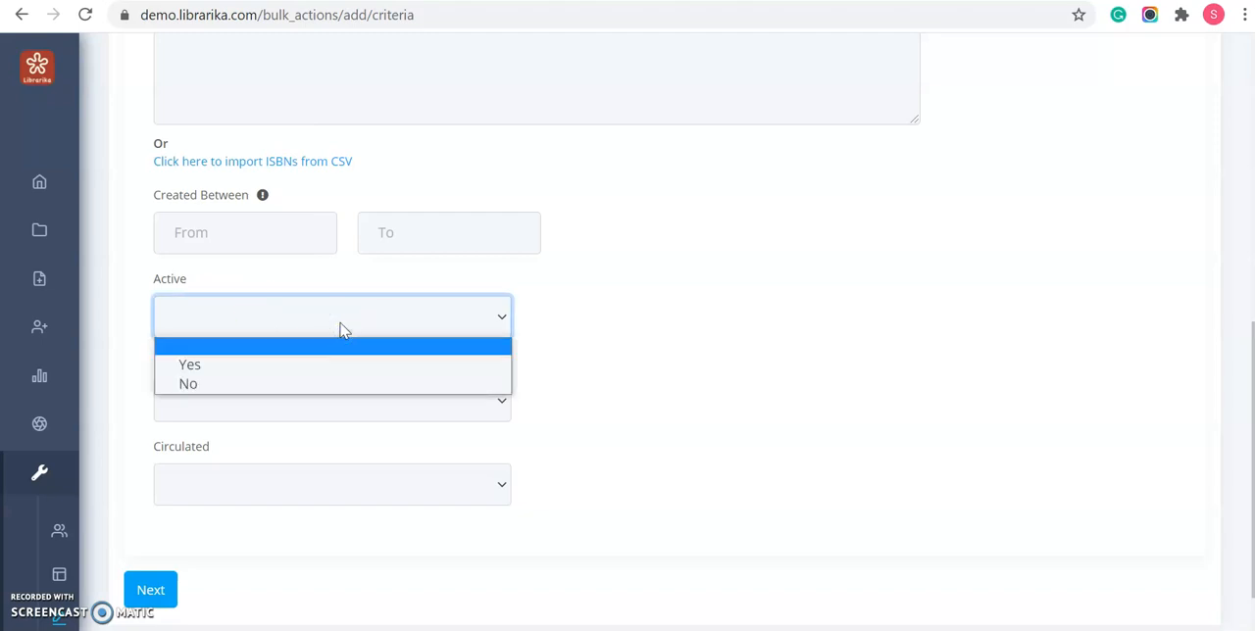
left_click(730, 301)
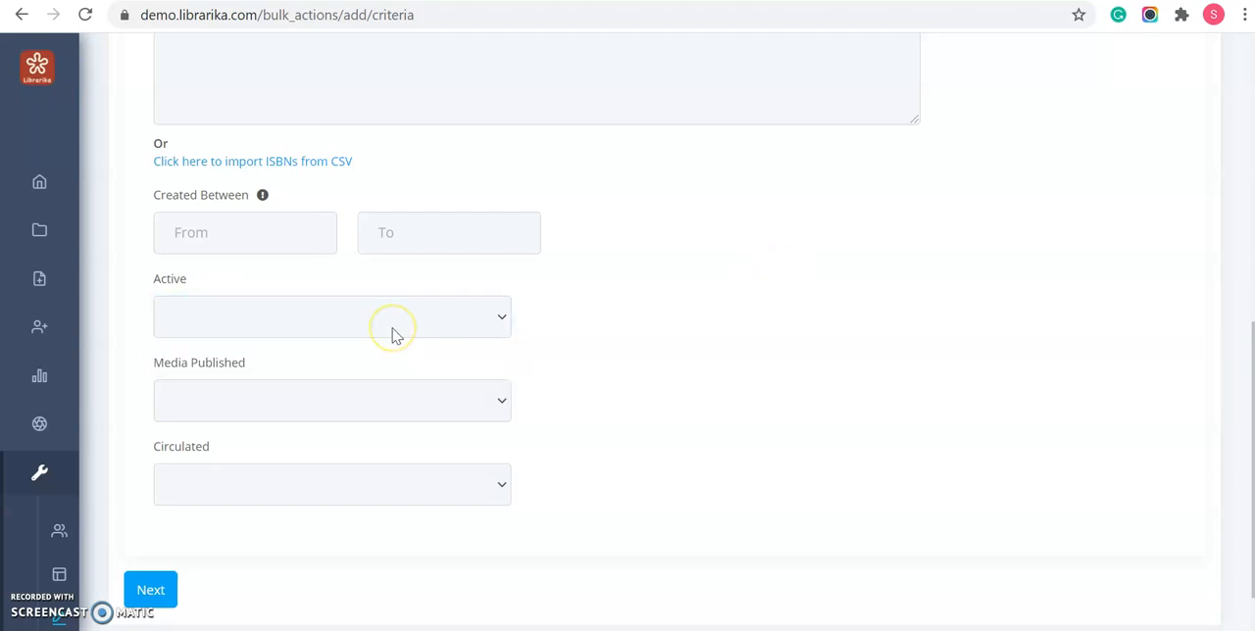
left_click(382, 398)
left_click(383, 398)
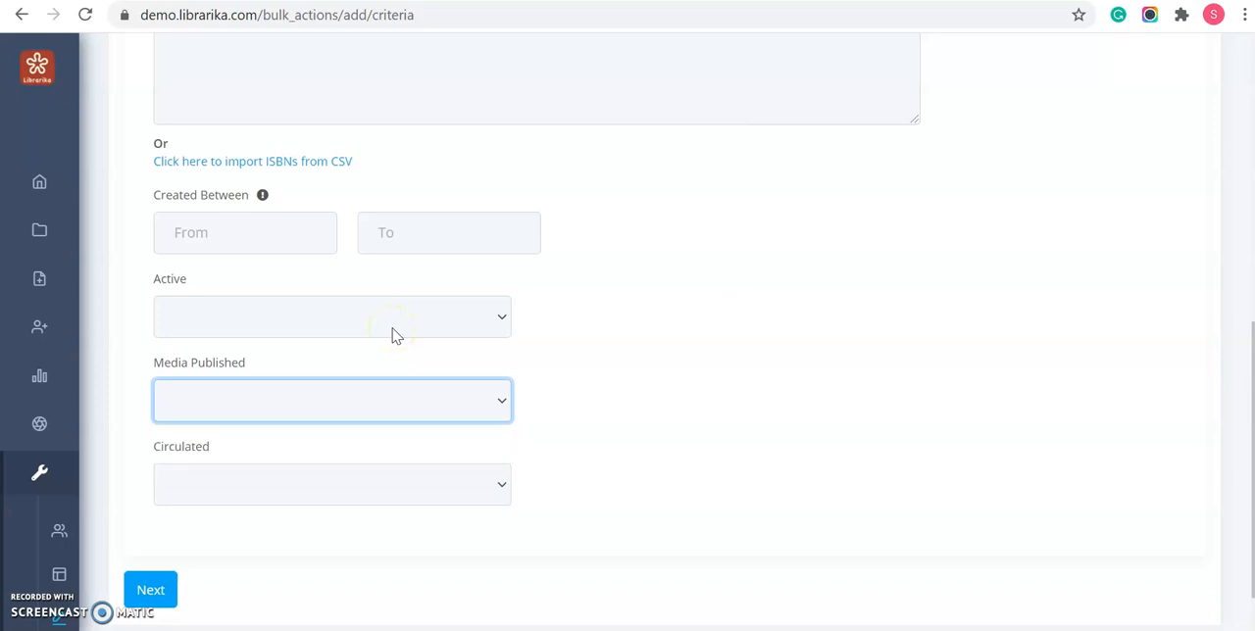
left_click(343, 487)
left_click(343, 487)
scroll(306, 199, "down", 1)
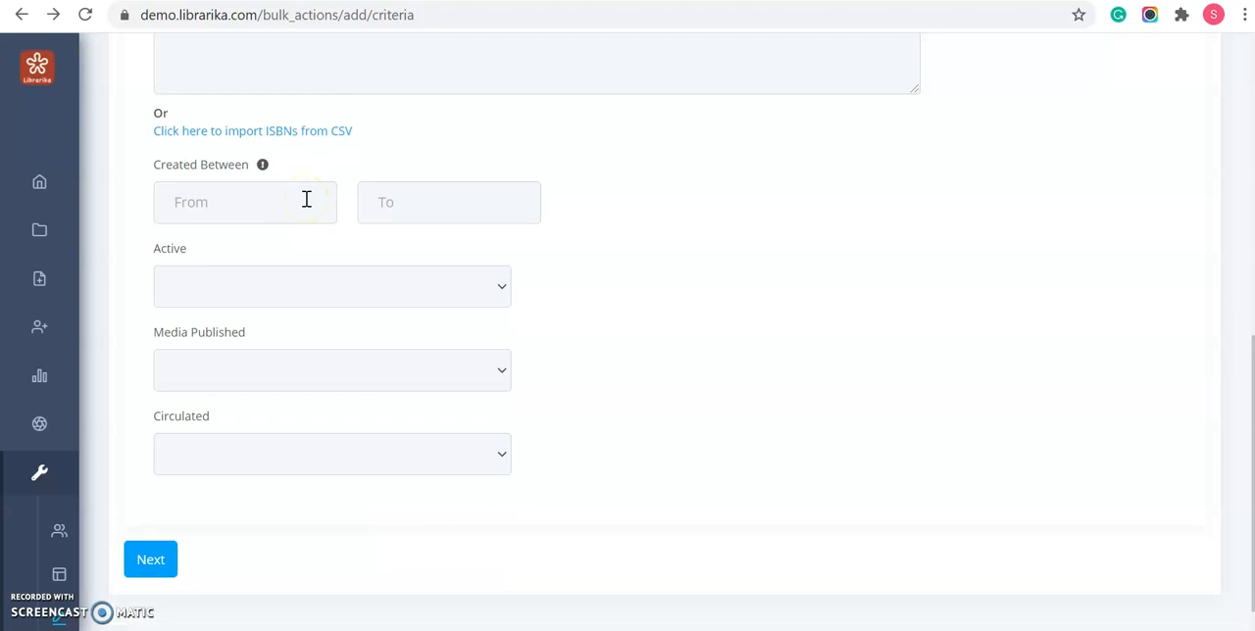
- Submit the criteria, choose Book as the new media category and continue to the review of the changes
left_click(148, 567)
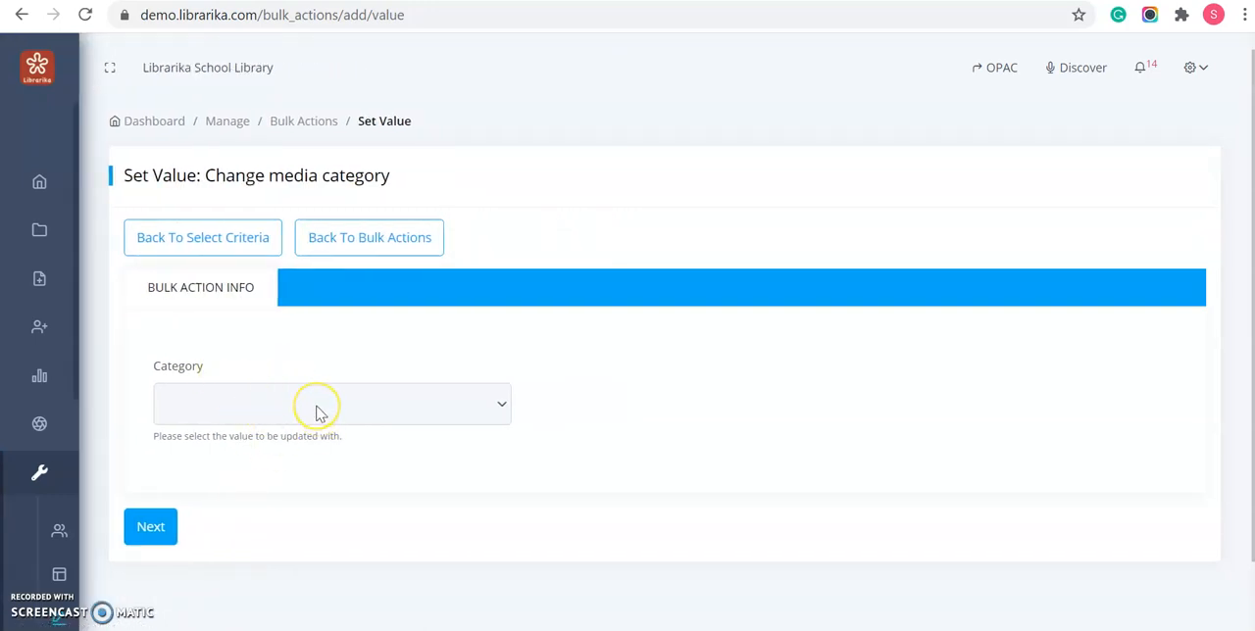
left_click(312, 405)
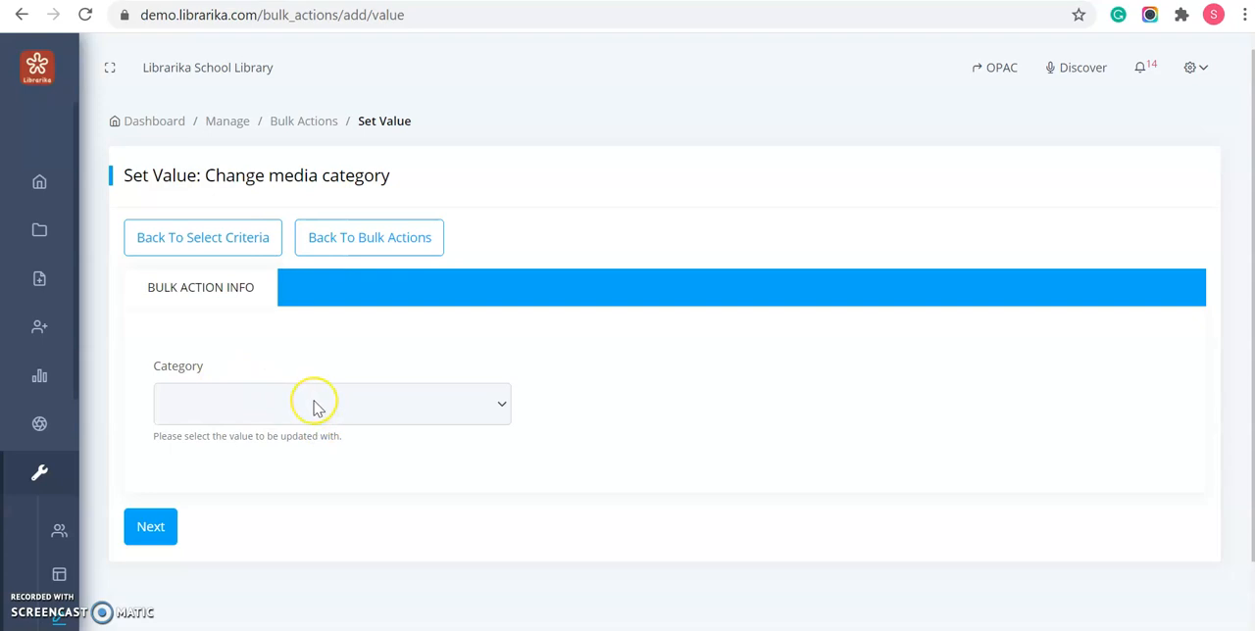
left_click(314, 406)
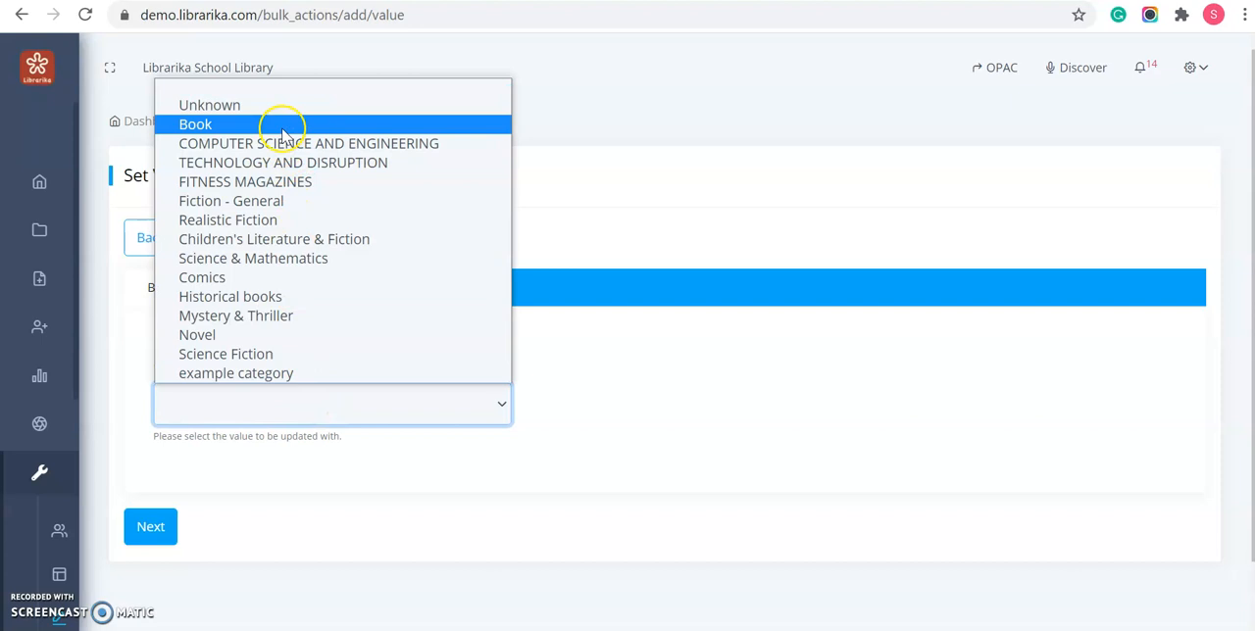
left_click(282, 124)
left_click(149, 535)
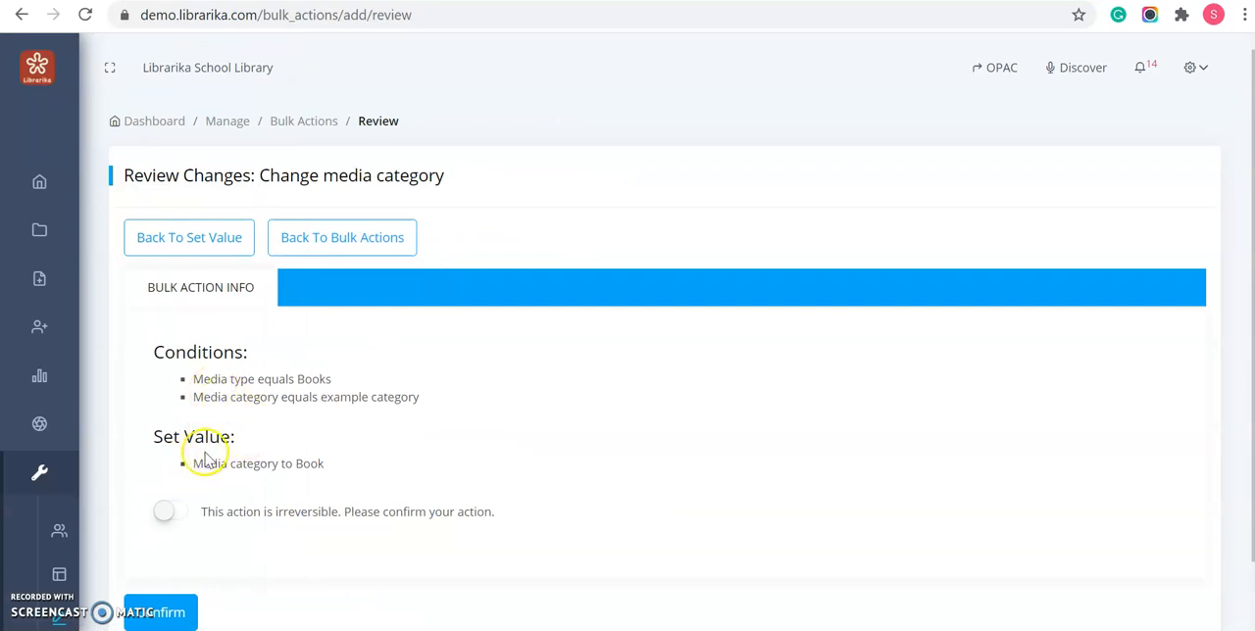
- Acknowledge that the media category change is irreversible, confirm the bulk action and check its details
left_click(181, 513)
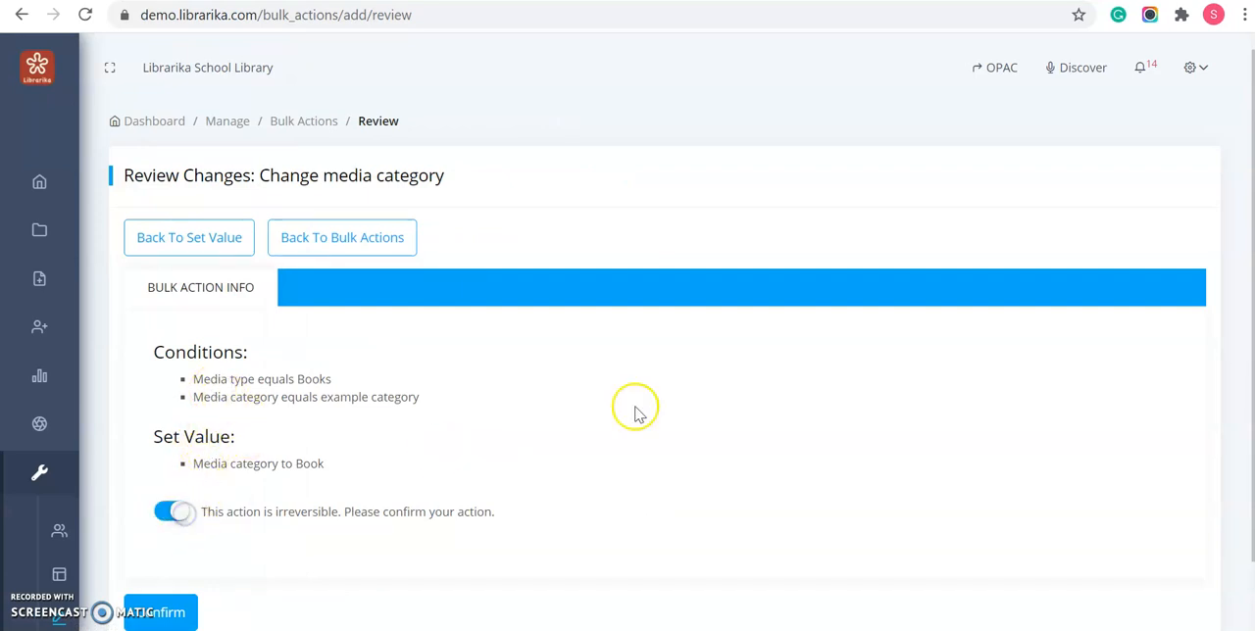
scroll(539, 460, "down", 1)
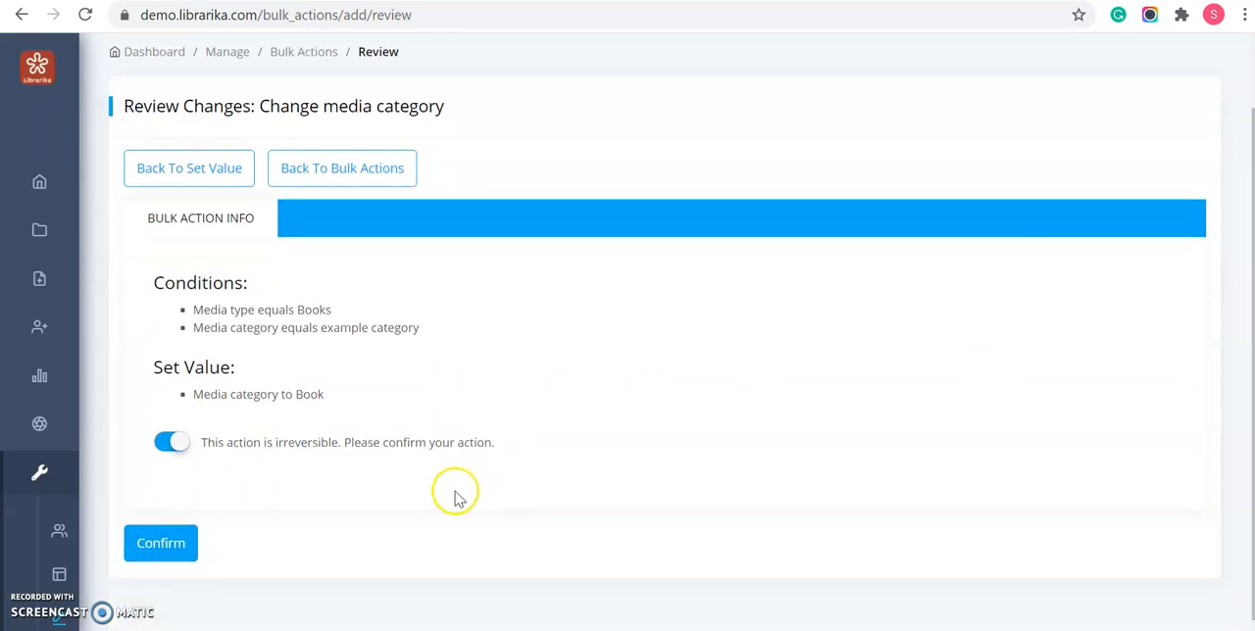
left_click(170, 551)
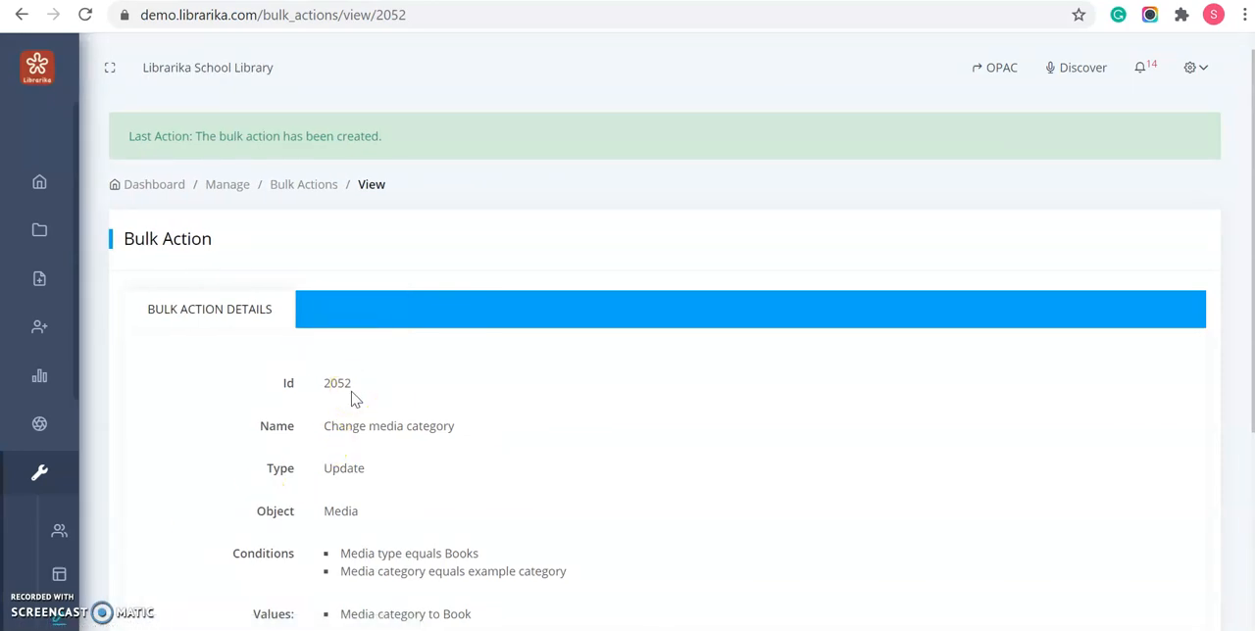
scroll(353, 399, "down", 3)
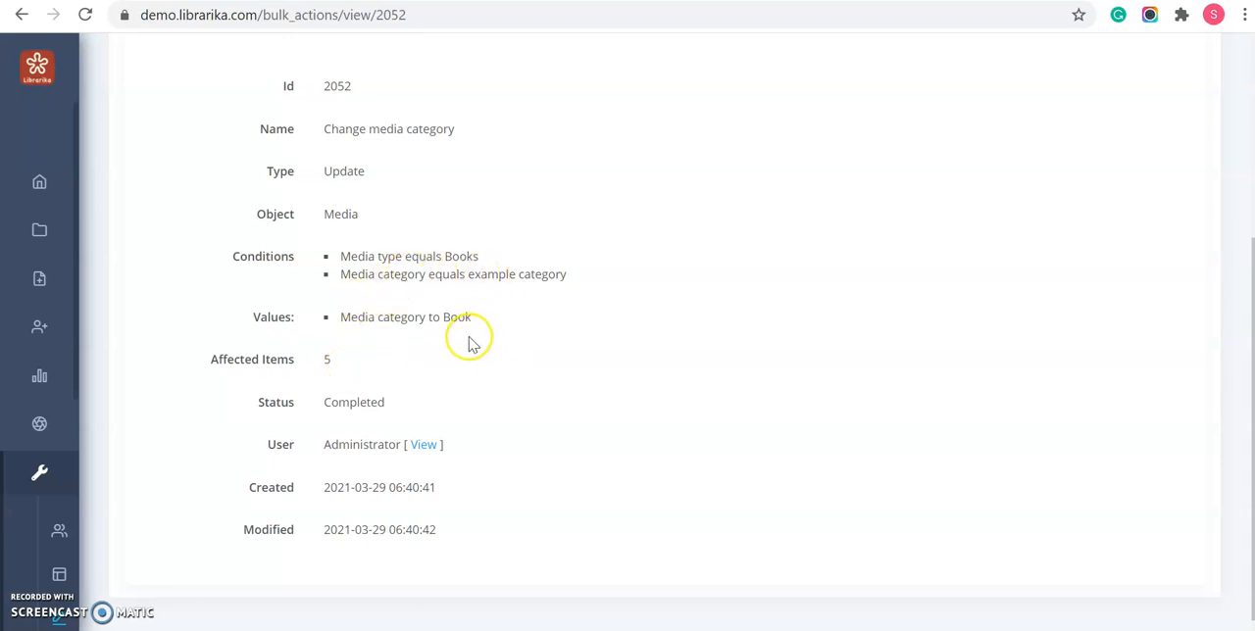
scroll(442, 375, "up", 3)
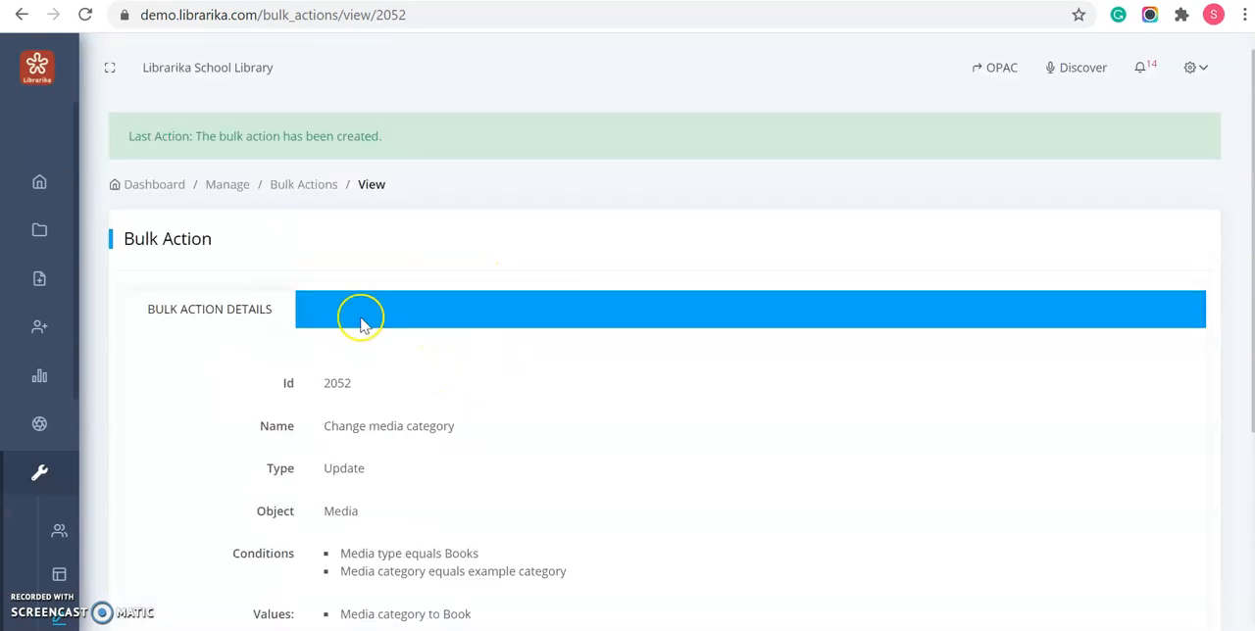
- Return to the bulk actions list and start a new bulk action of the type Remove media titles
left_click(301, 192)
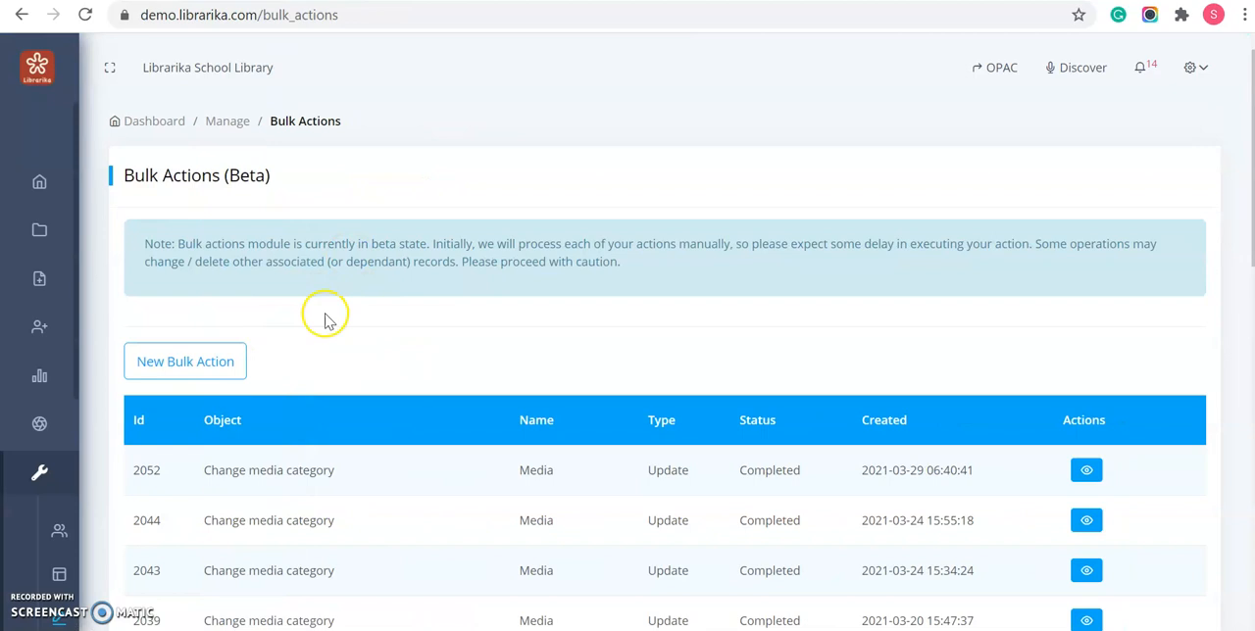
left_click(212, 364)
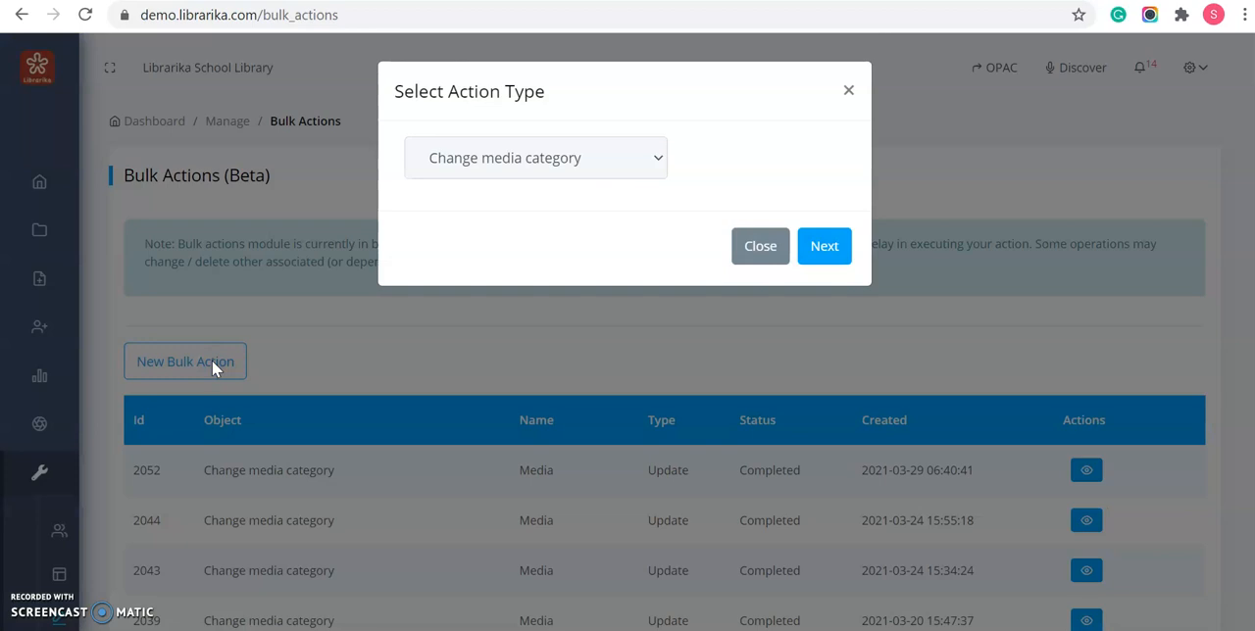
left_click(638, 157)
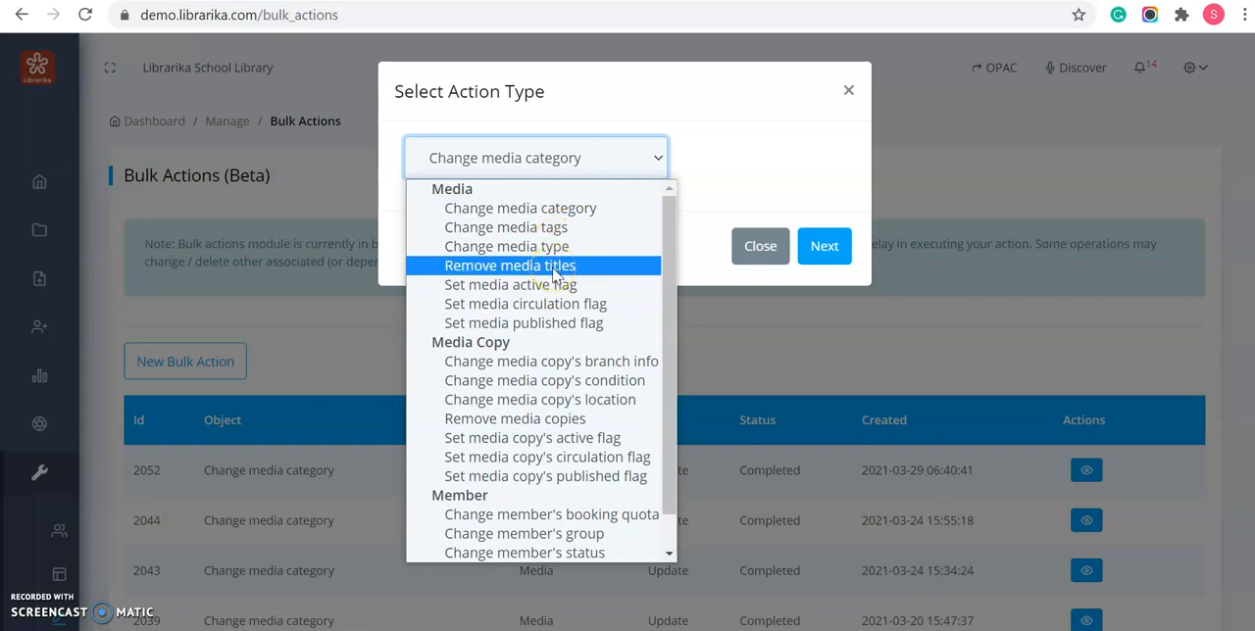
left_click(554, 271)
left_click(821, 251)
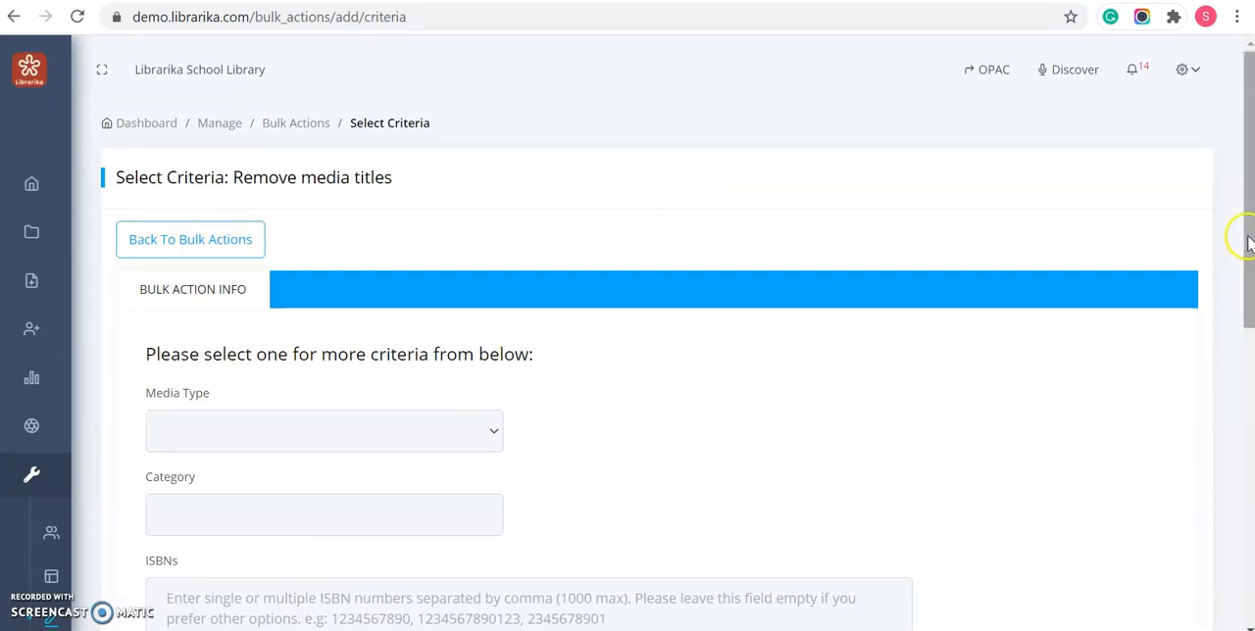
- Set the removal criteria to media type Books, created between 2021-03-02 and 2021-03-11
left_click_drag(1248, 240, 1247, 286)
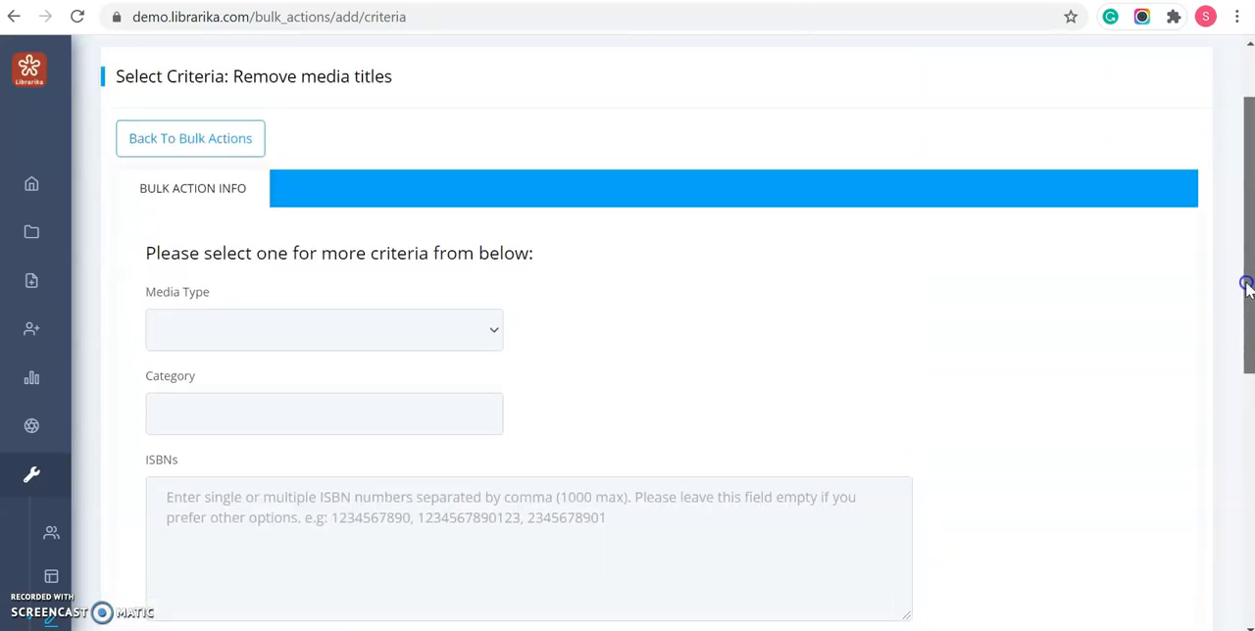
left_click(395, 328)
left_click(366, 399)
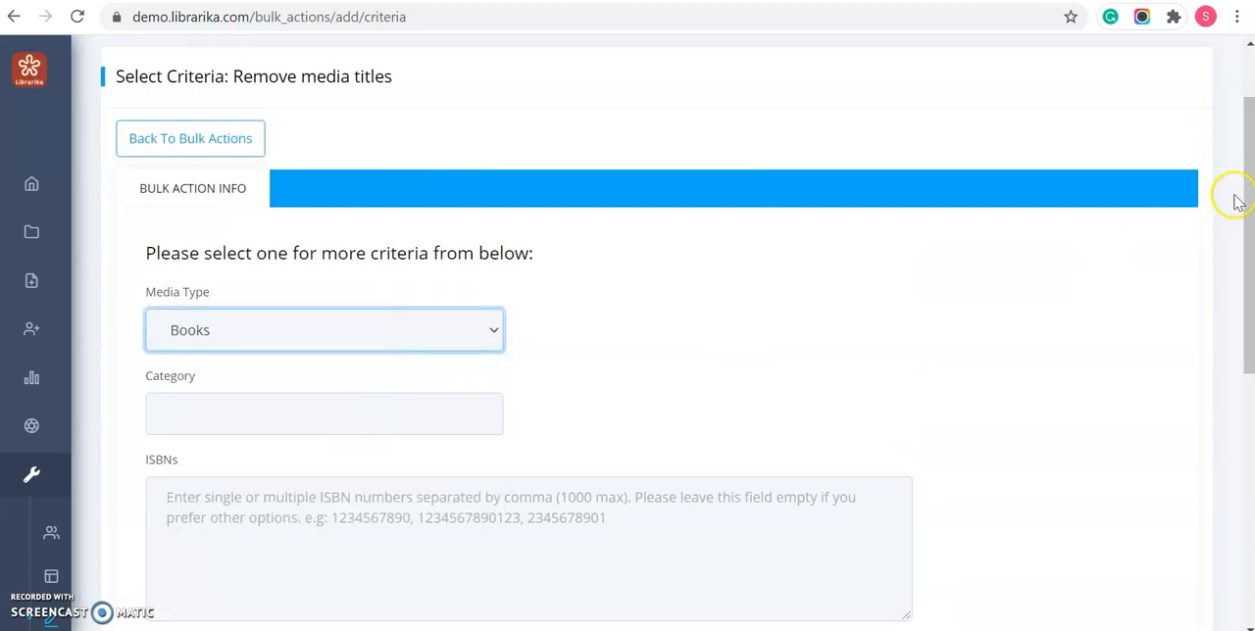
left_click_drag(1249, 216, 1248, 462)
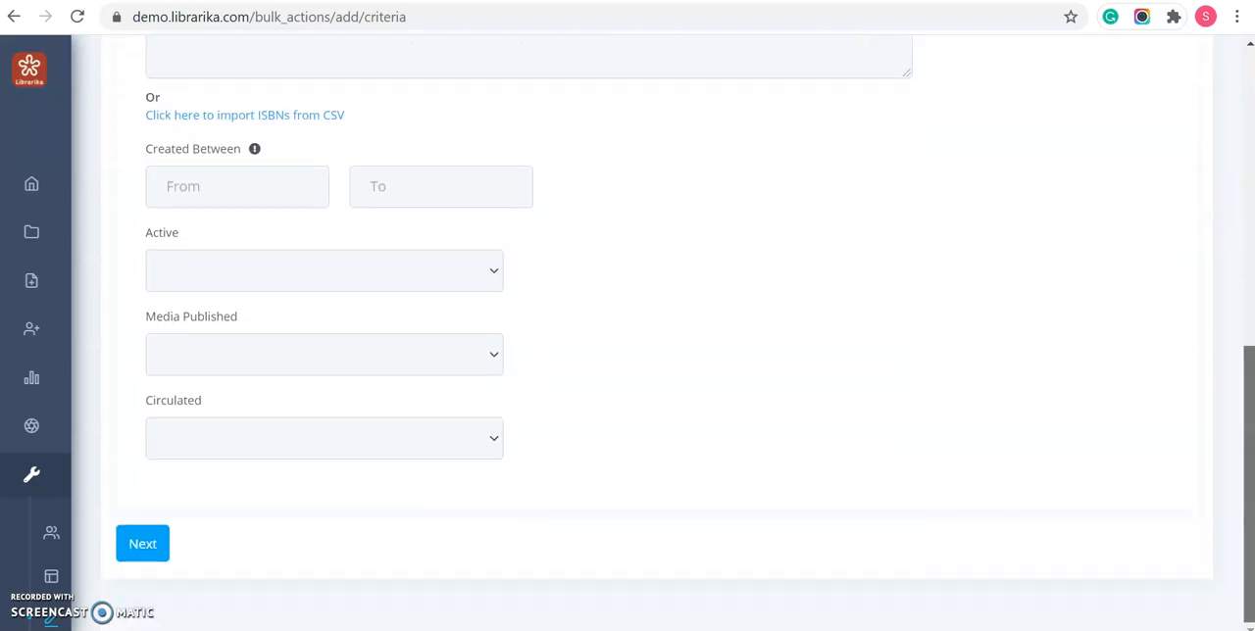
left_click(265, 188)
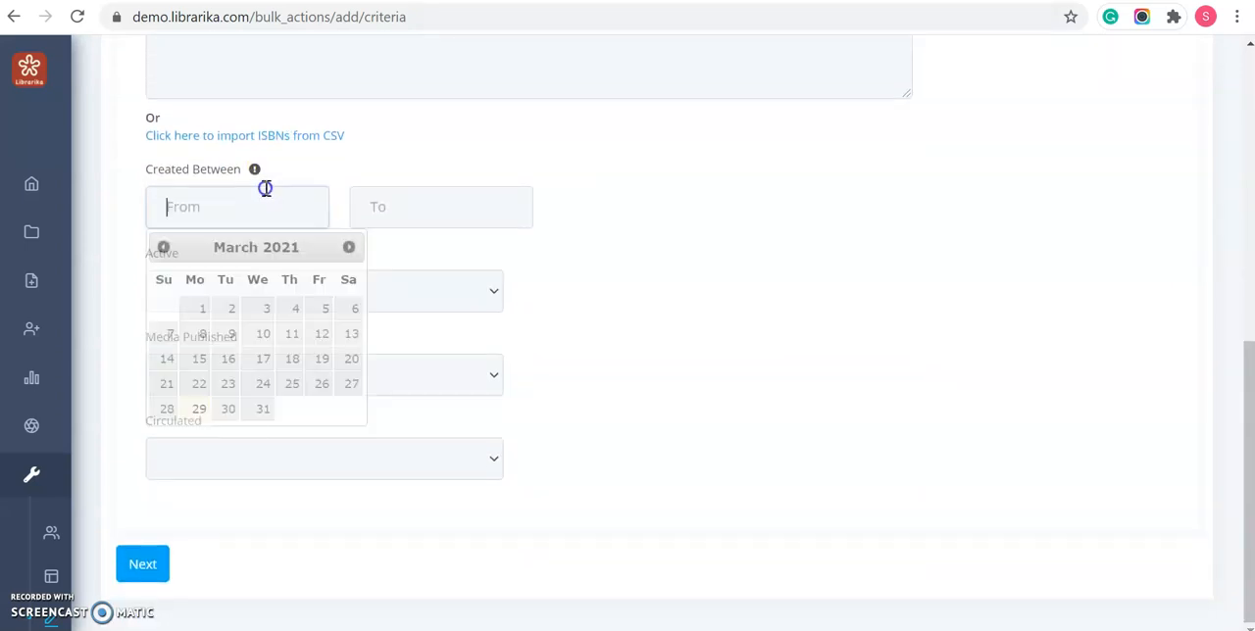
left_click(231, 311)
left_click(383, 206)
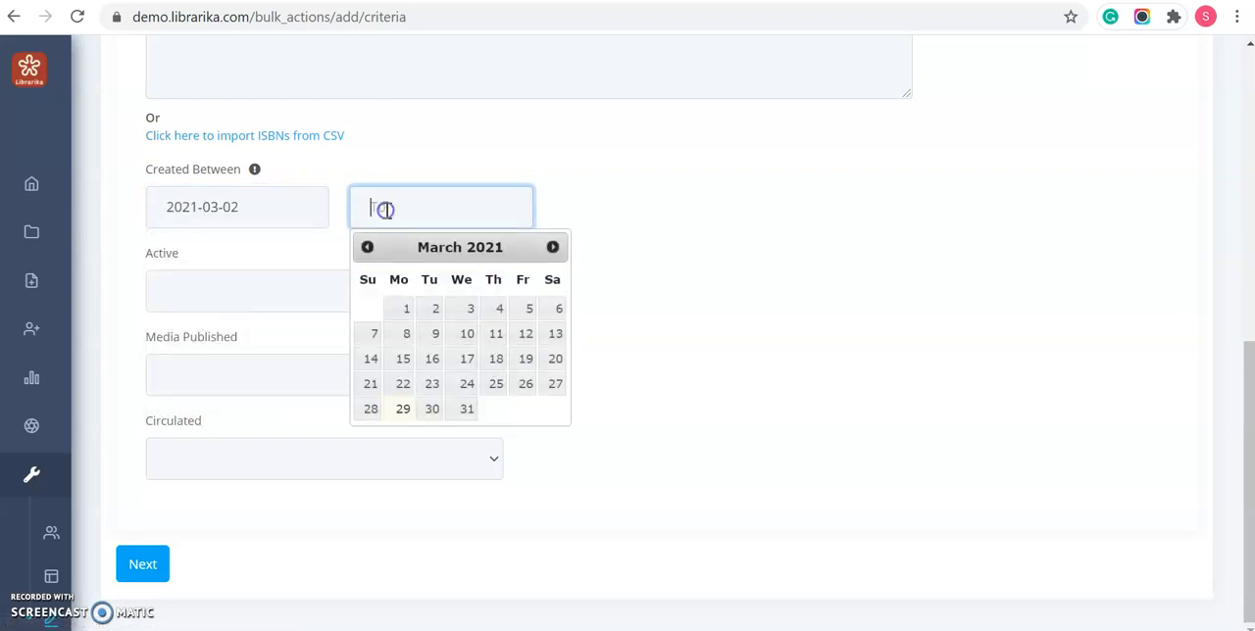
left_click(496, 334)
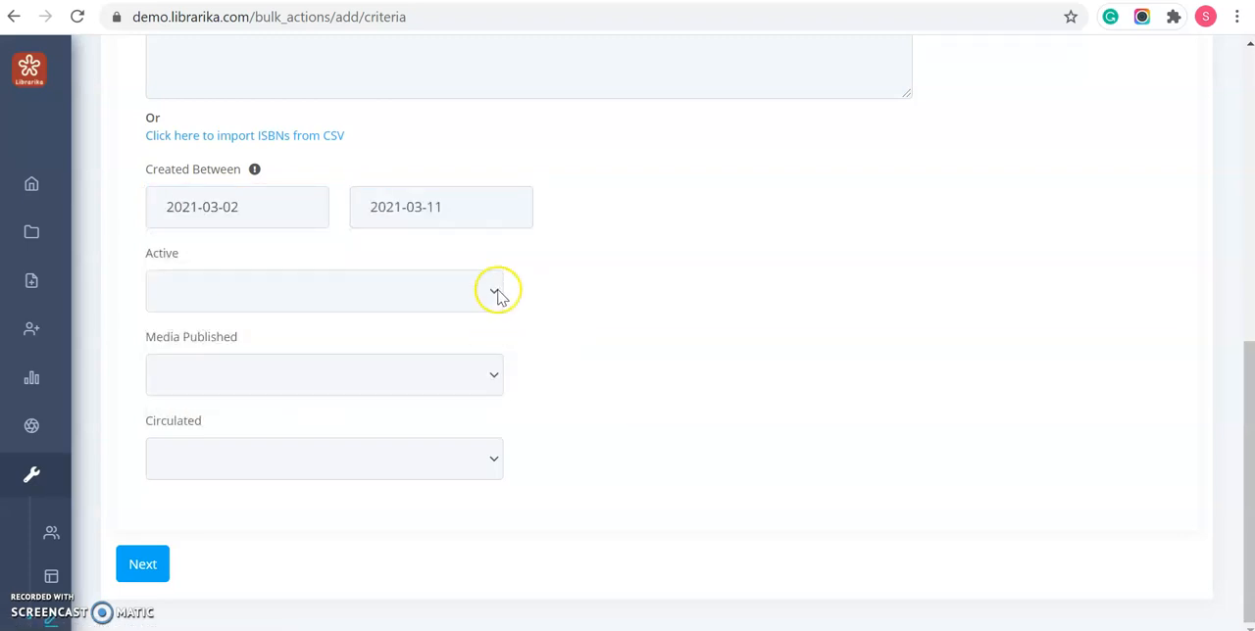
- Submit the removal criteria, keep all the delete options switched on and continue to the review of the changes
left_click(147, 571)
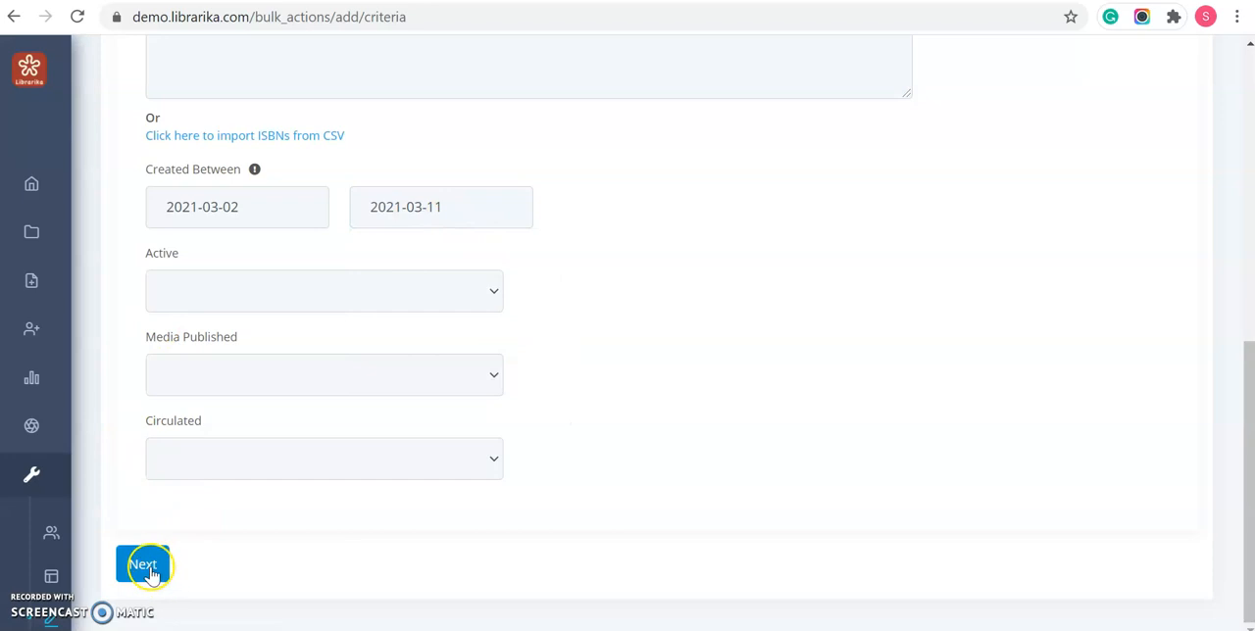
left_click(147, 569)
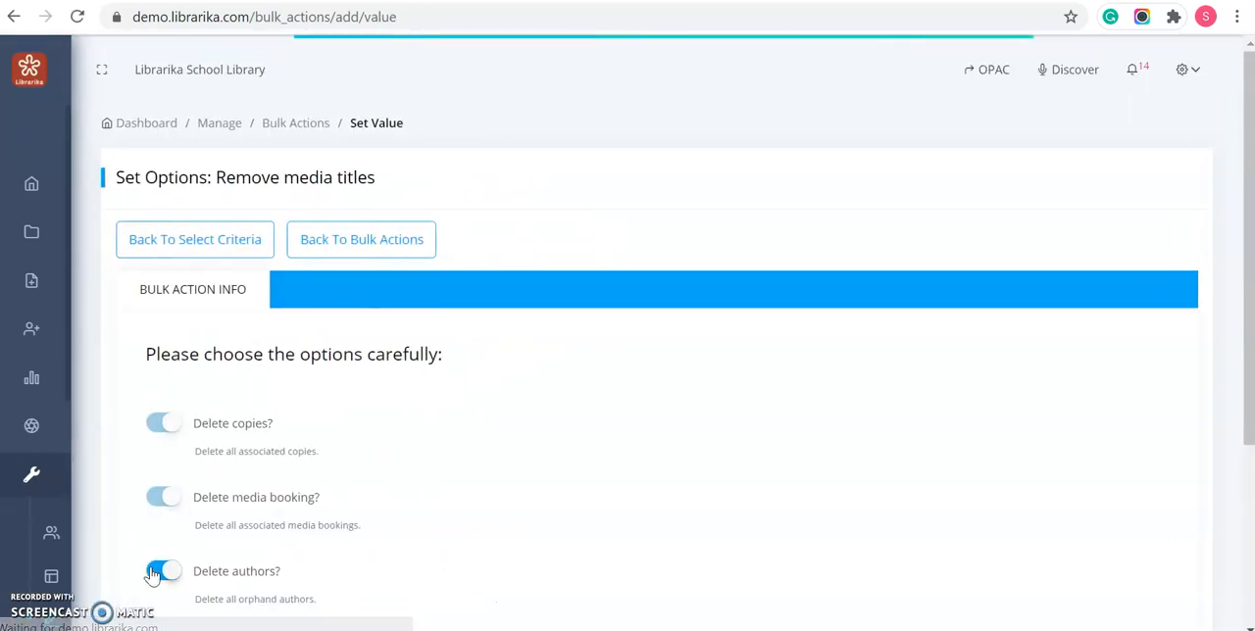
scroll(271, 429, "down", 2)
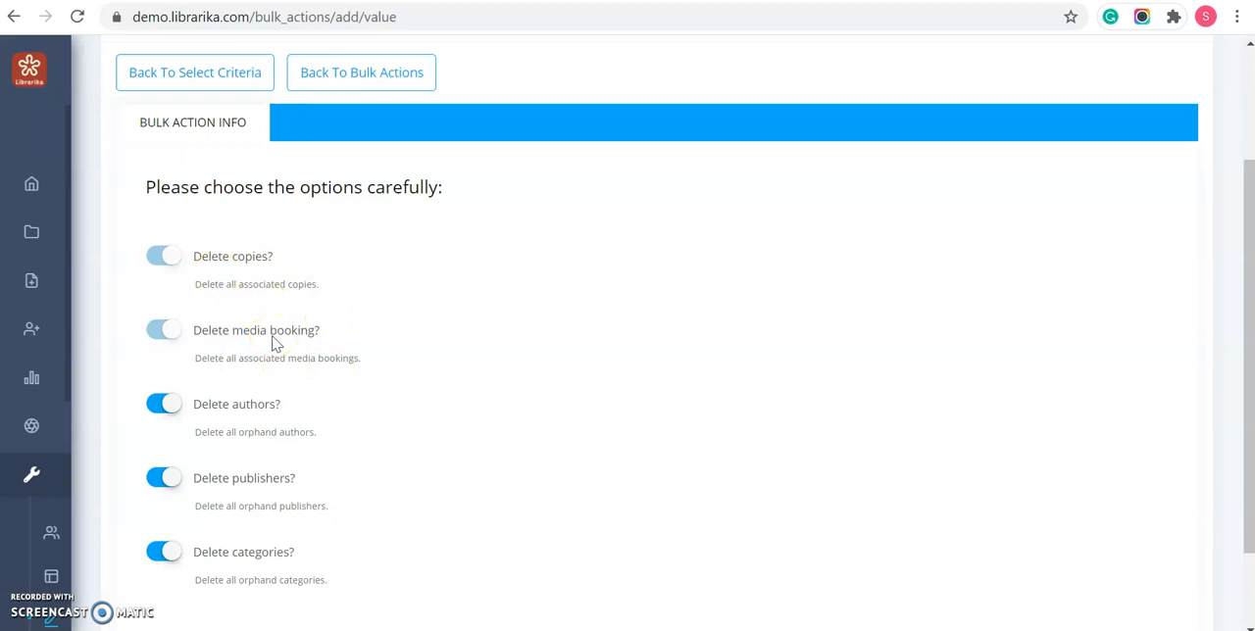
scroll(276, 343, "down", 1)
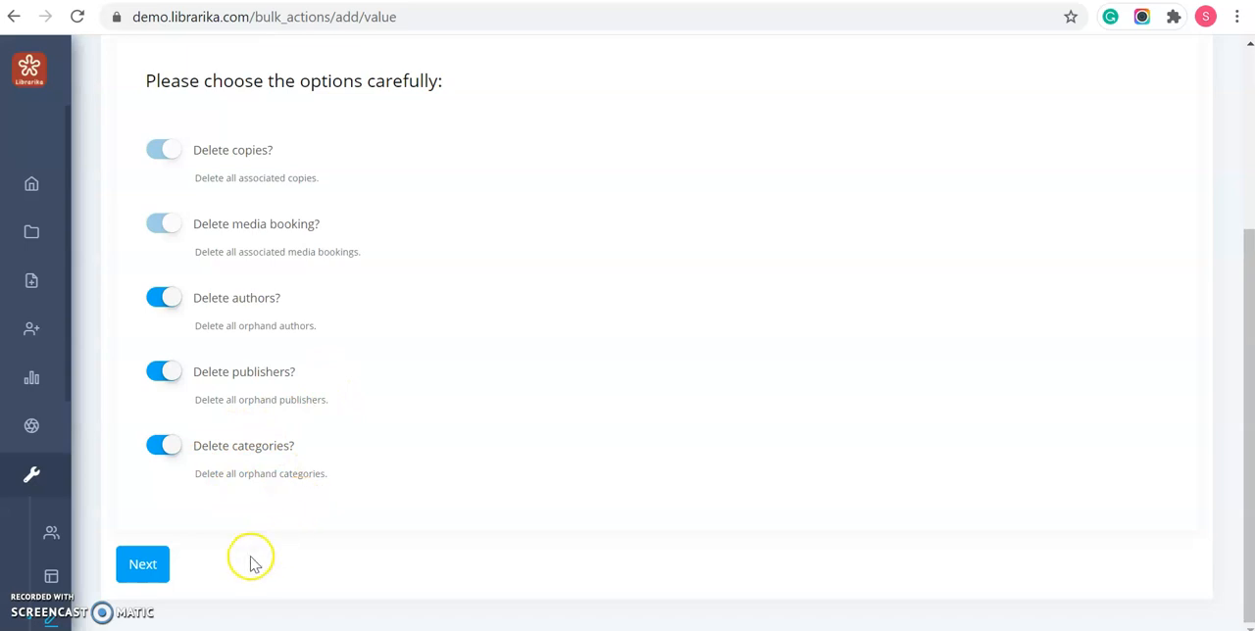
left_click(134, 573)
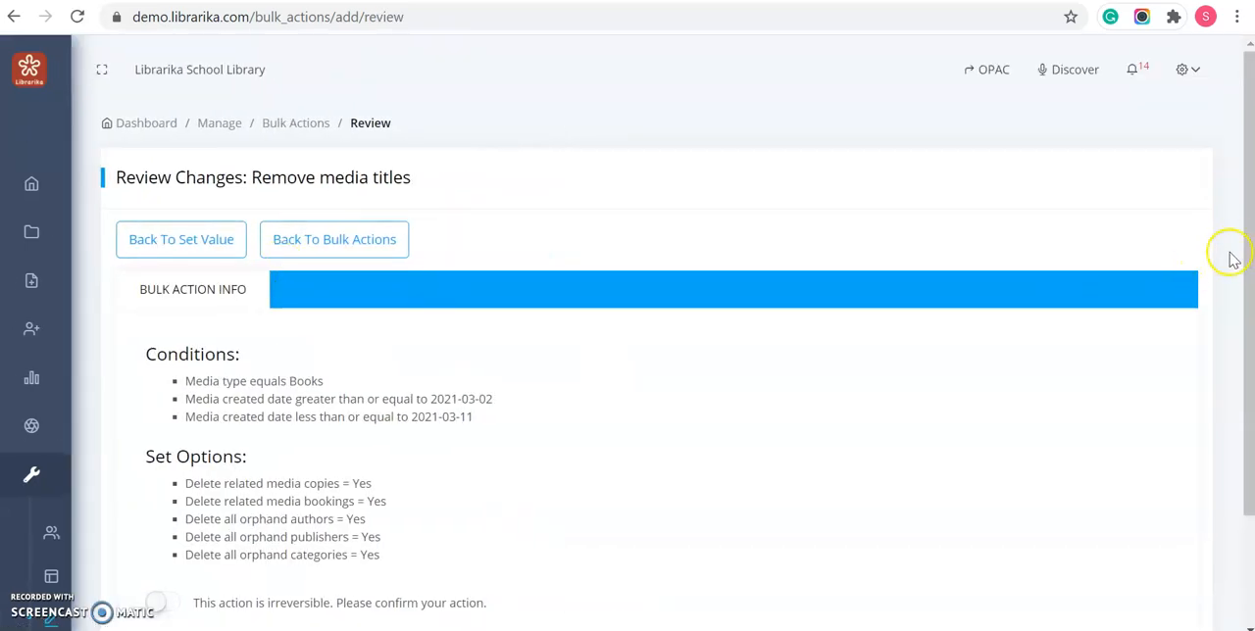
- Acknowledge that the title removal is irreversible, but go back to the bulk actions list without confirming it
scroll(1239, 235, "down", 2)
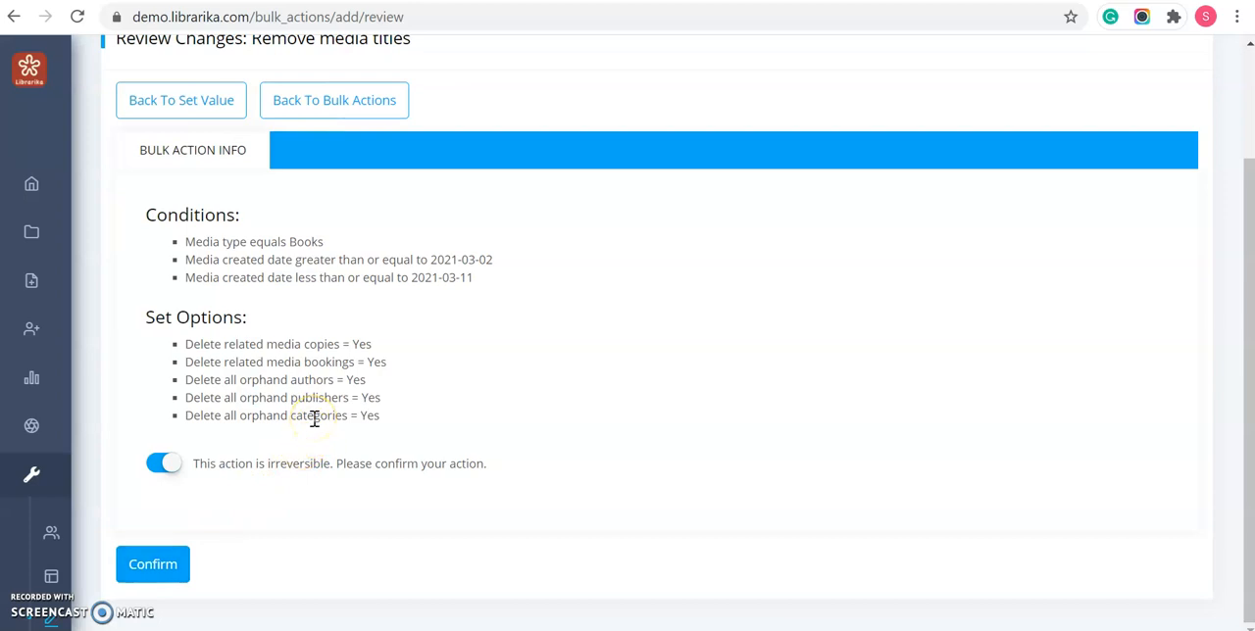
scroll(313, 418, "up", 3)
left_click(339, 250)
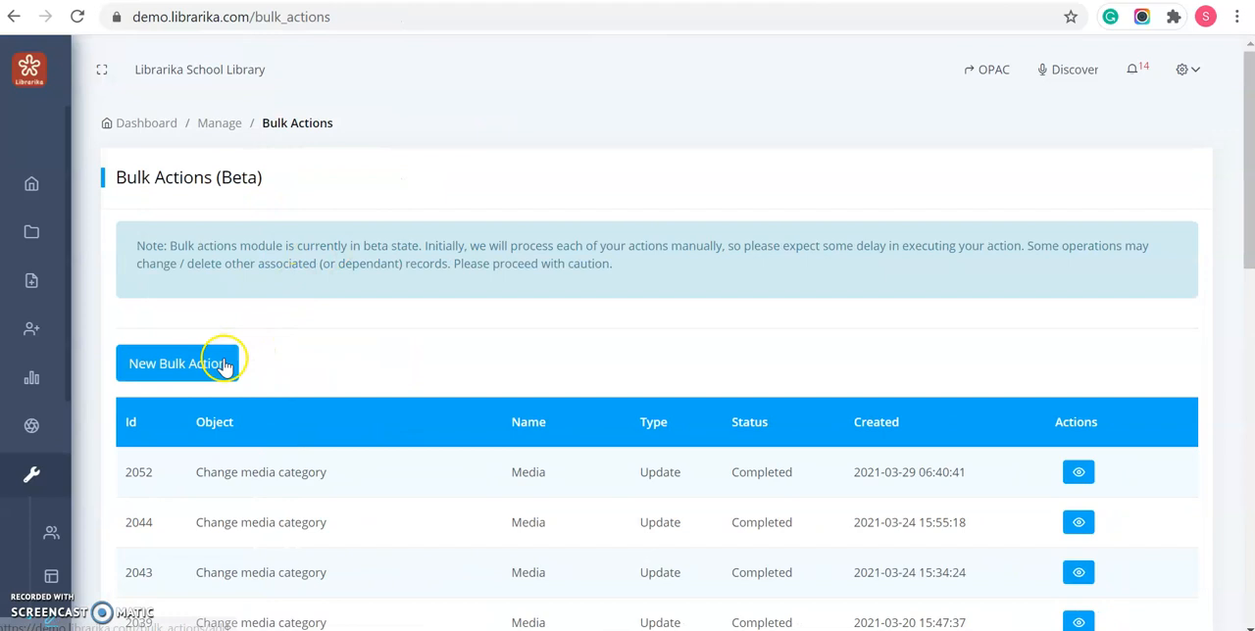
- Examine the action types offered for a new bulk action and close the selection without choosing one
left_click(225, 365)
left_click(603, 162)
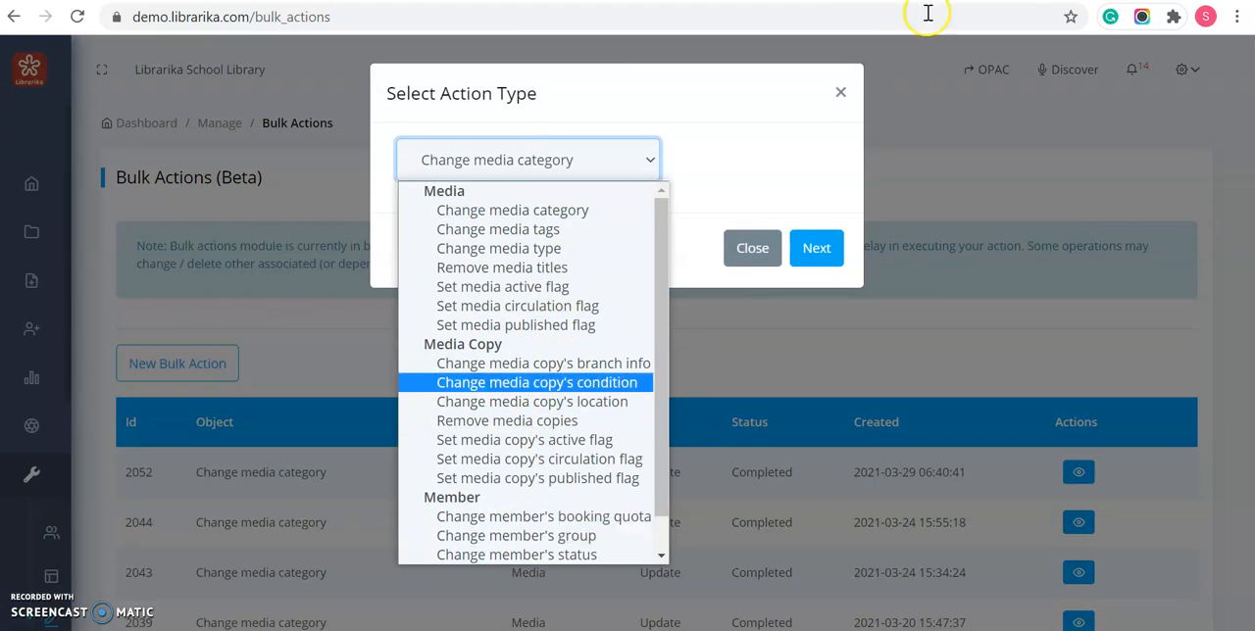
left_click(840, 91)
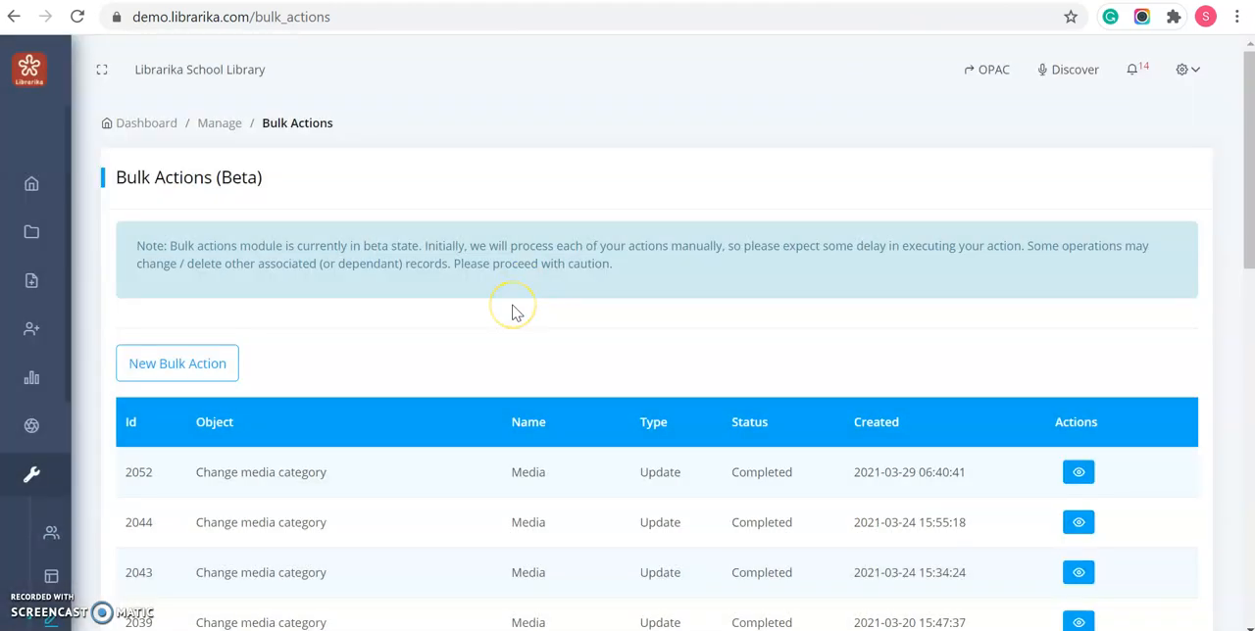